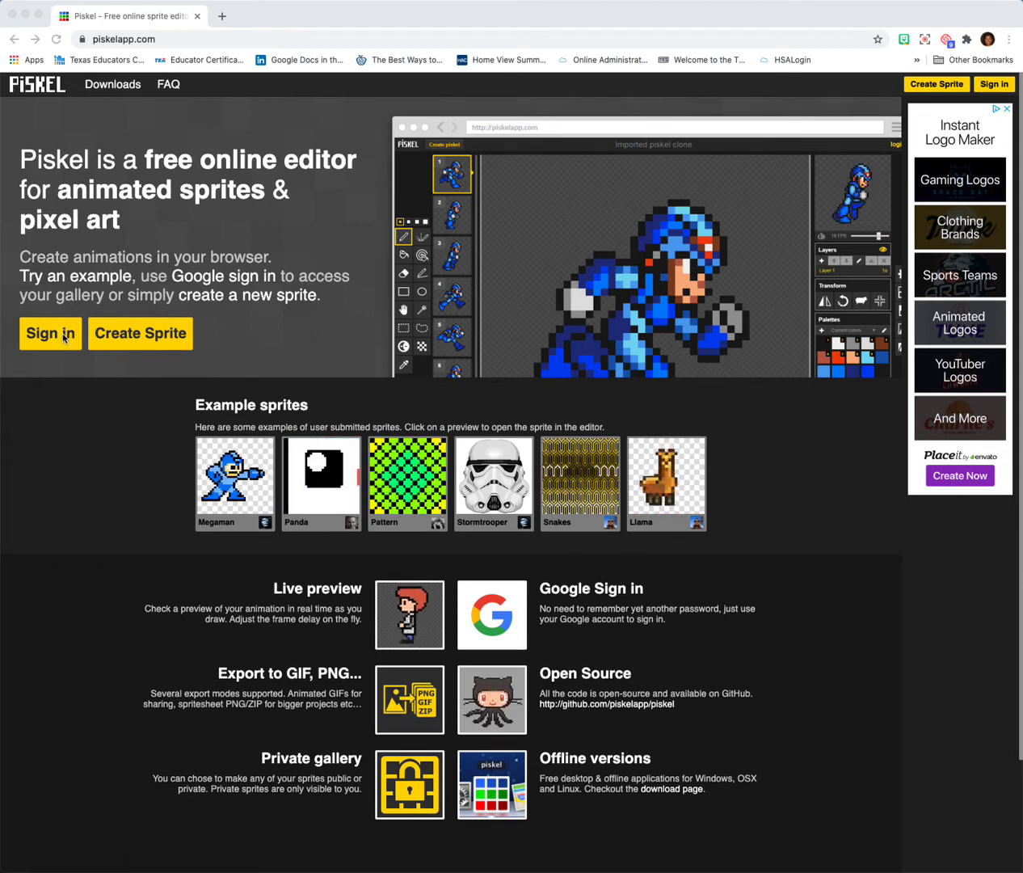
Sign in to piskelapp.com with a Google account and start a new blank 32x32 sprite
scroll(67, 336, down, 1)
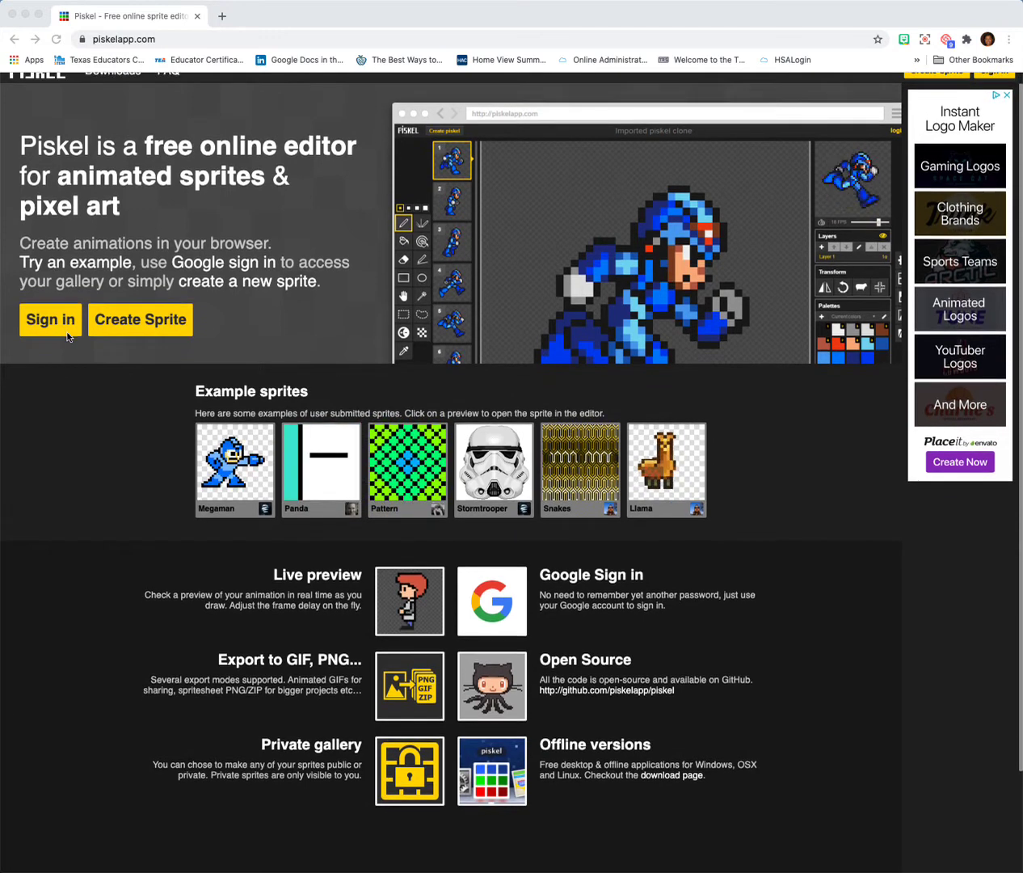
click(68, 323)
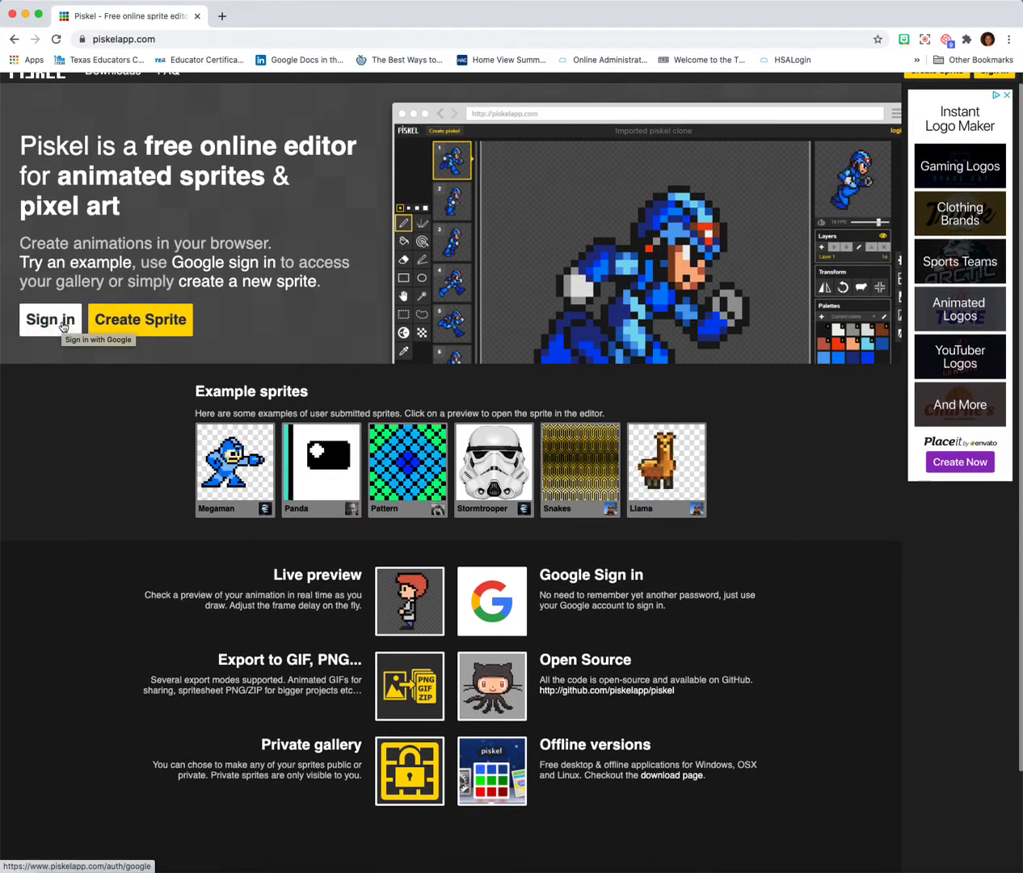
click(63, 325)
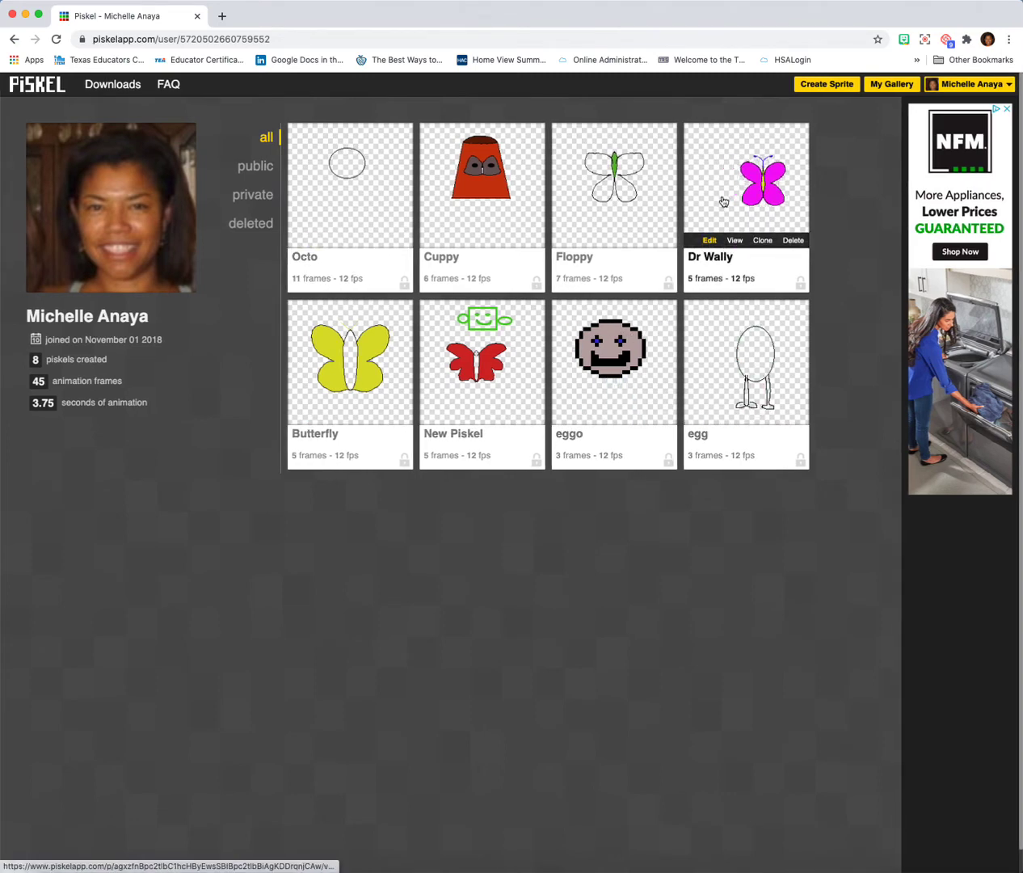
click(828, 85)
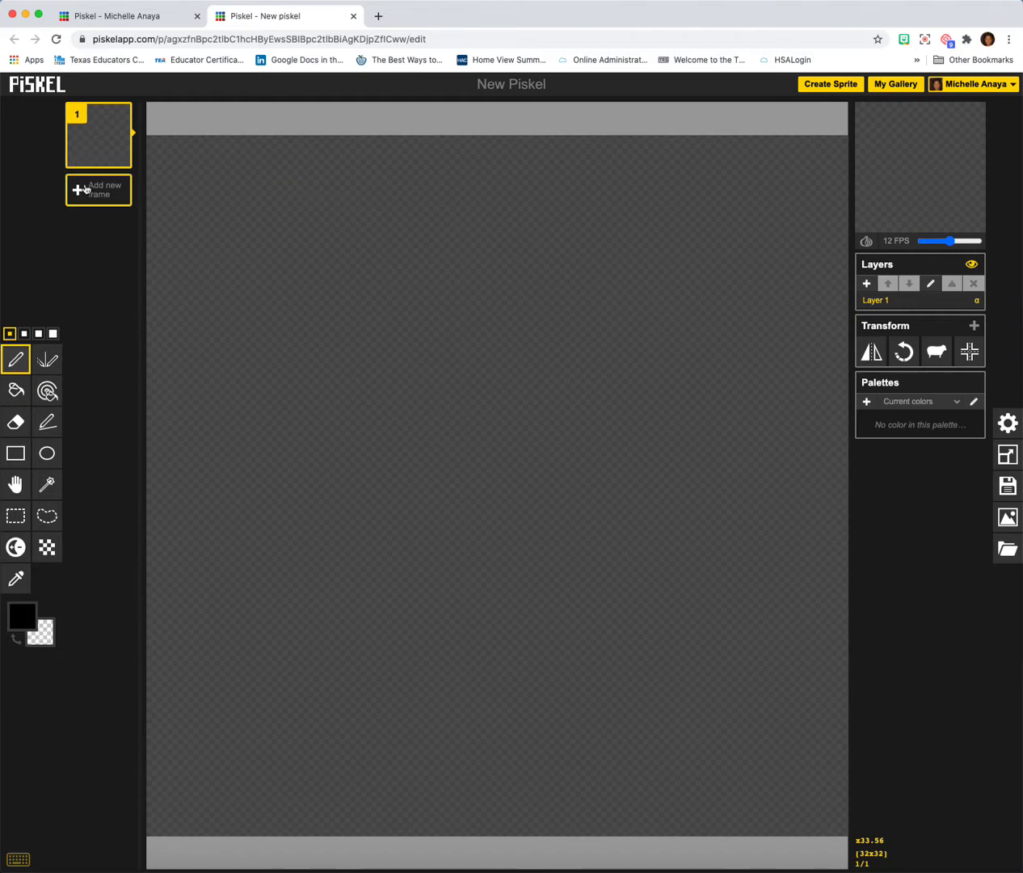
mouse_move(943, 135)
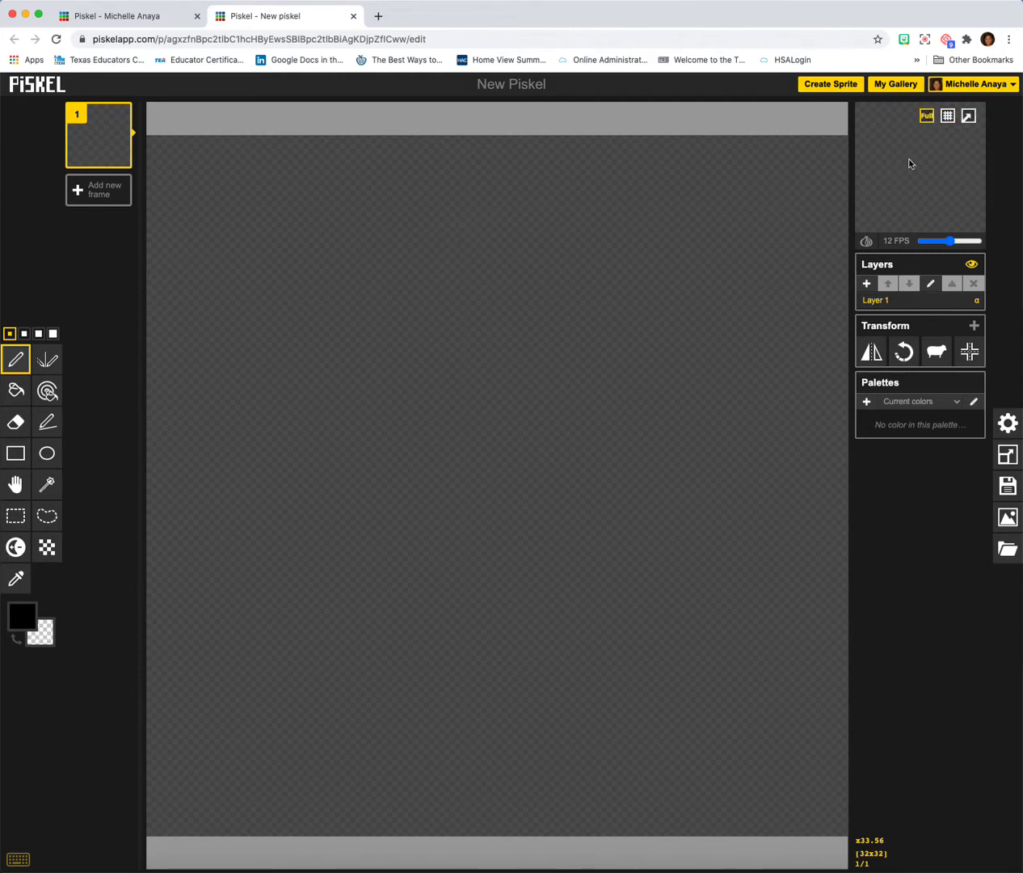
mouse_move(75, 135)
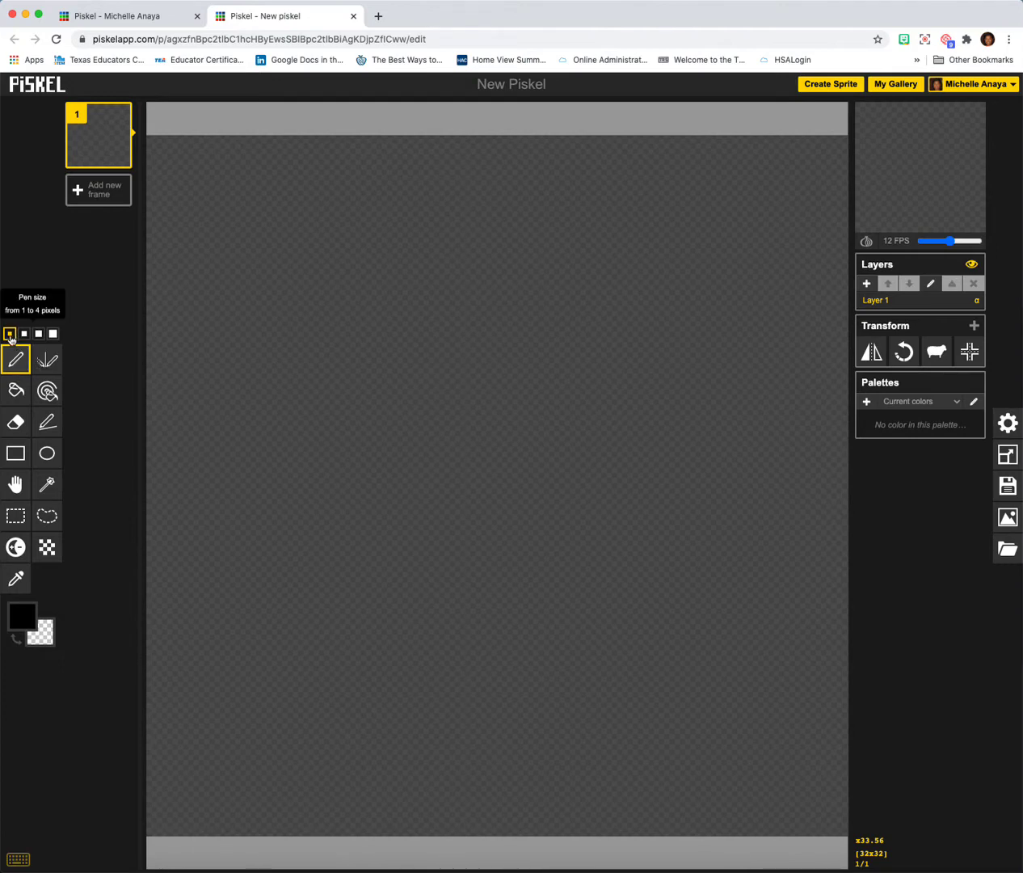
mouse_move(335, 468)
mouse_down()
mouse_move(356, 419)
mouse_move(425, 333)
mouse_move(562, 273)
mouse_move(715, 370)
mouse_move(716, 513)
mouse_move(629, 577)
mouse_move(380, 526)
mouse_move(347, 481)
mouse_up()
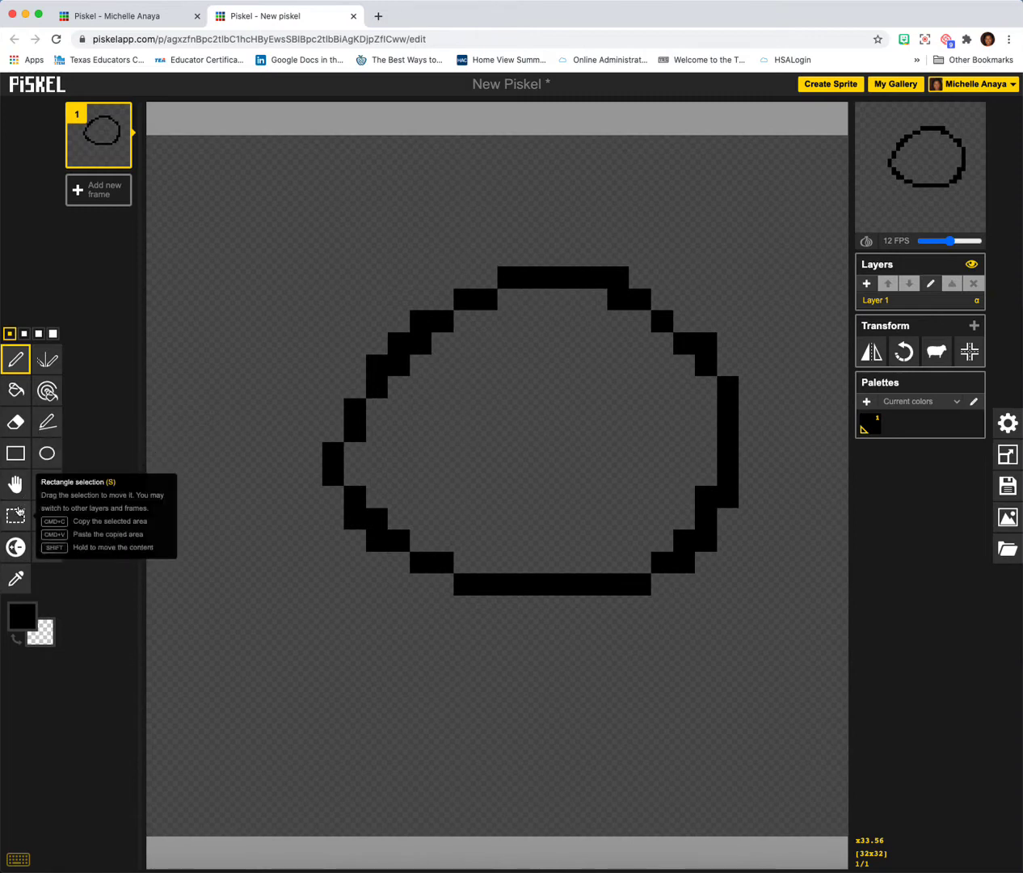
click(16, 514)
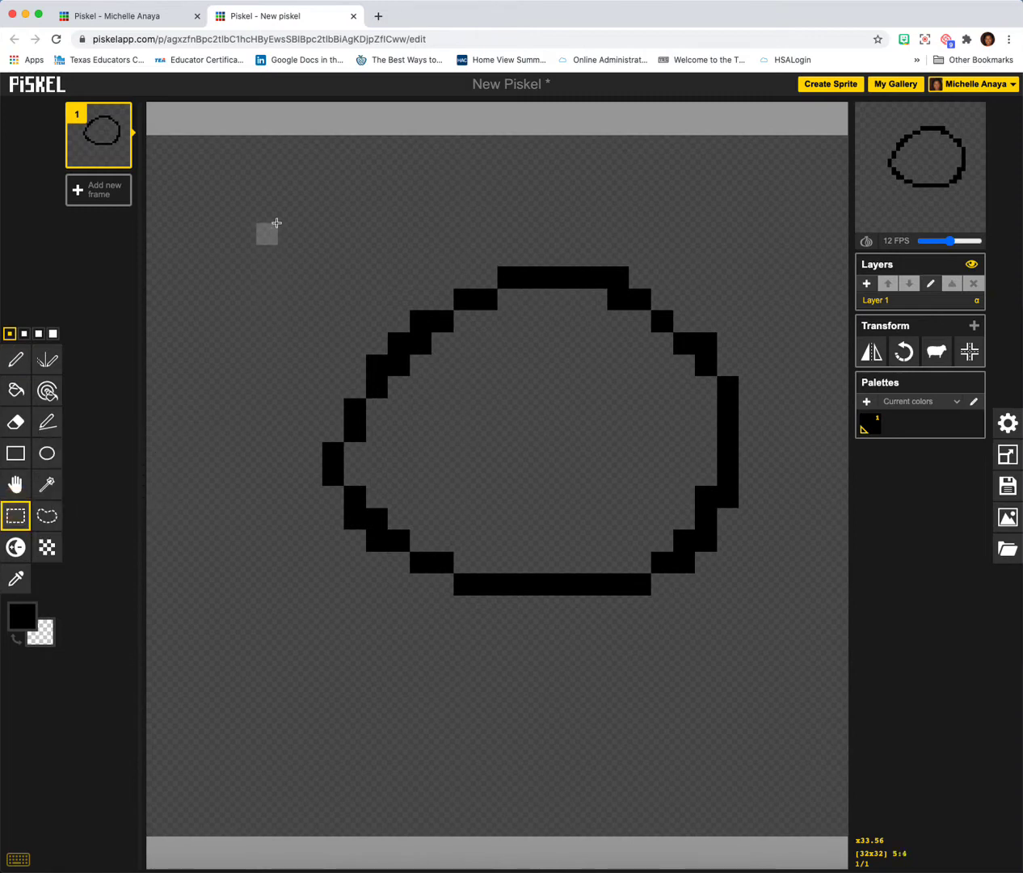
drag(271, 203, 801, 612)
scroll(800, 612, up, 2)
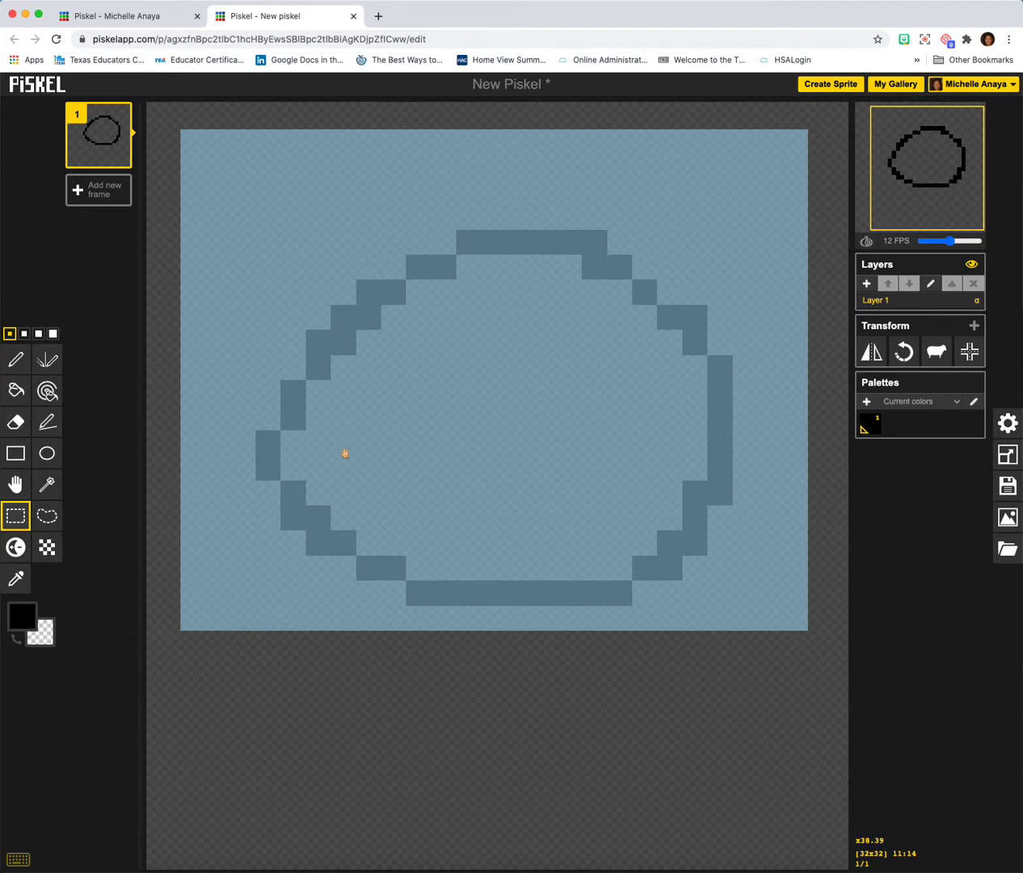
key(Delete)
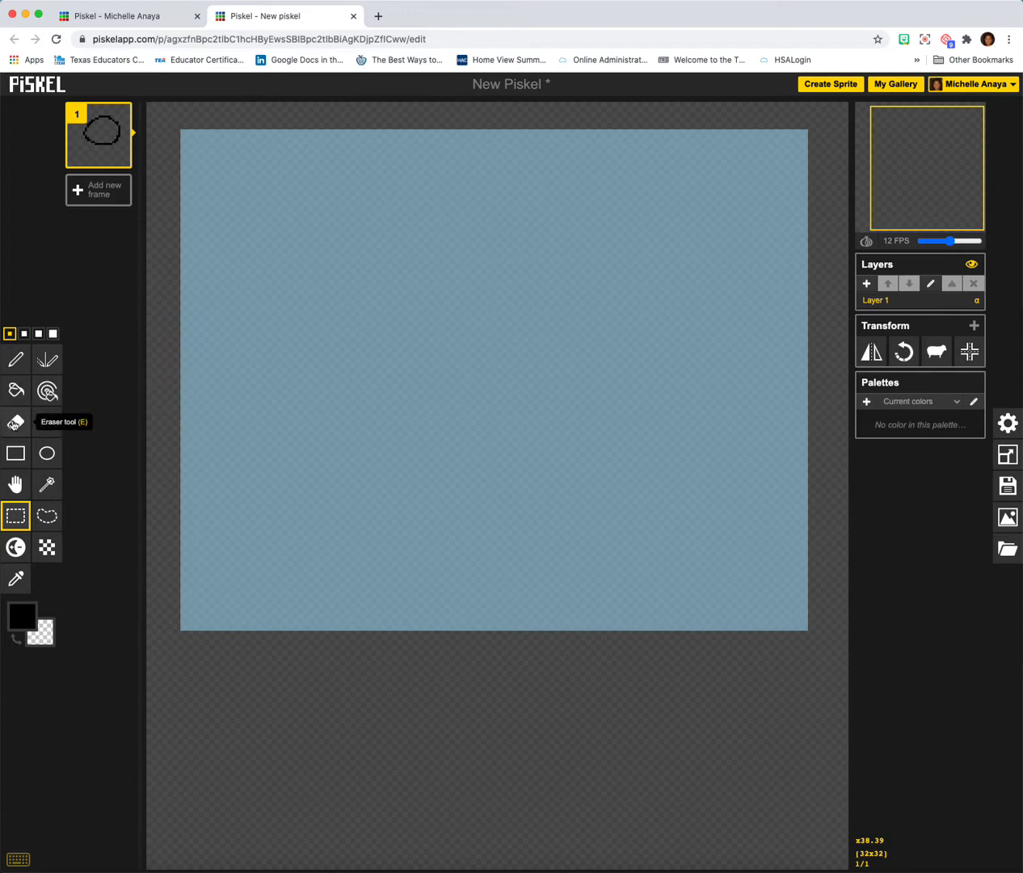
click(149, 585)
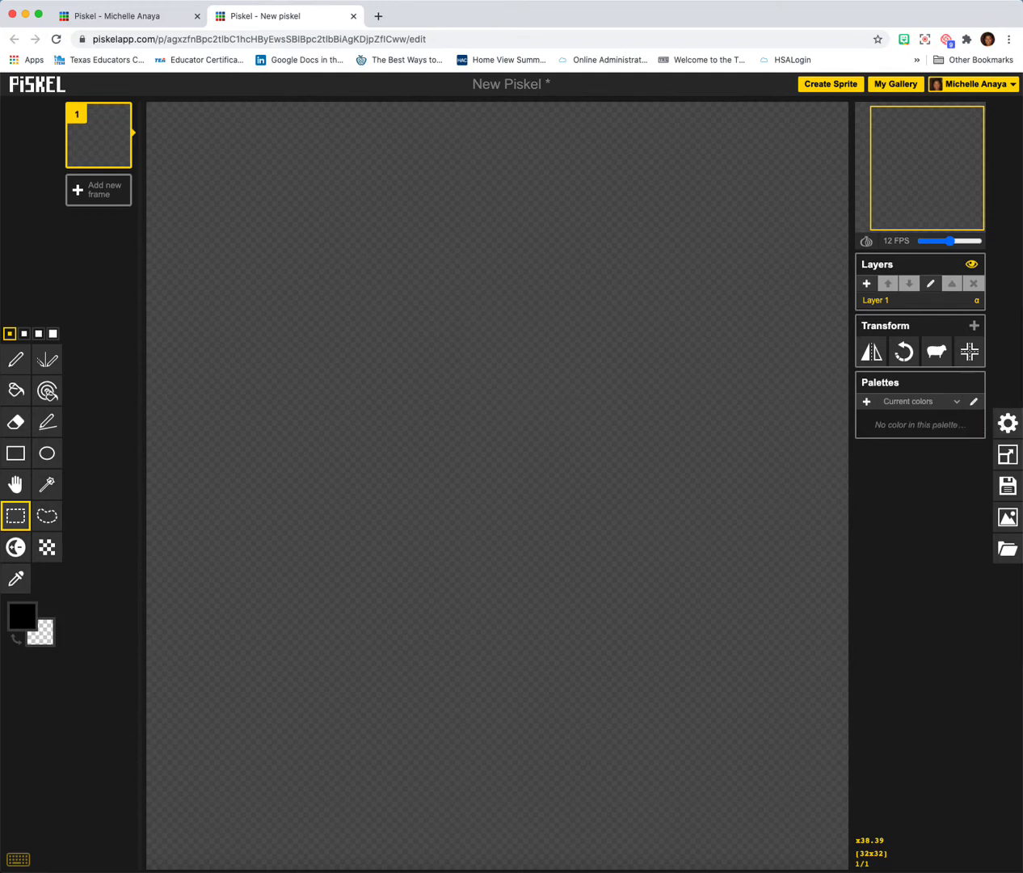
Resize the canvas to width 250 with aspect ratio kept, giving 250x250 pixels
click(1011, 455)
double_click(928, 346)
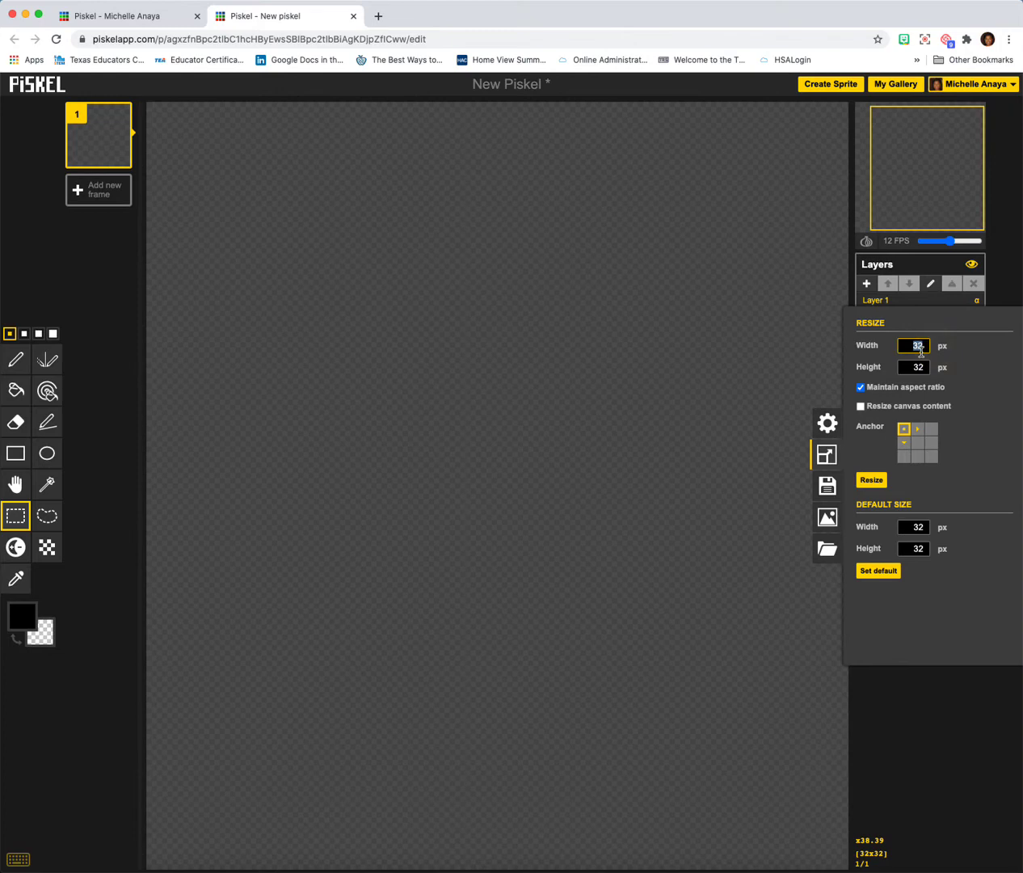
text(250)
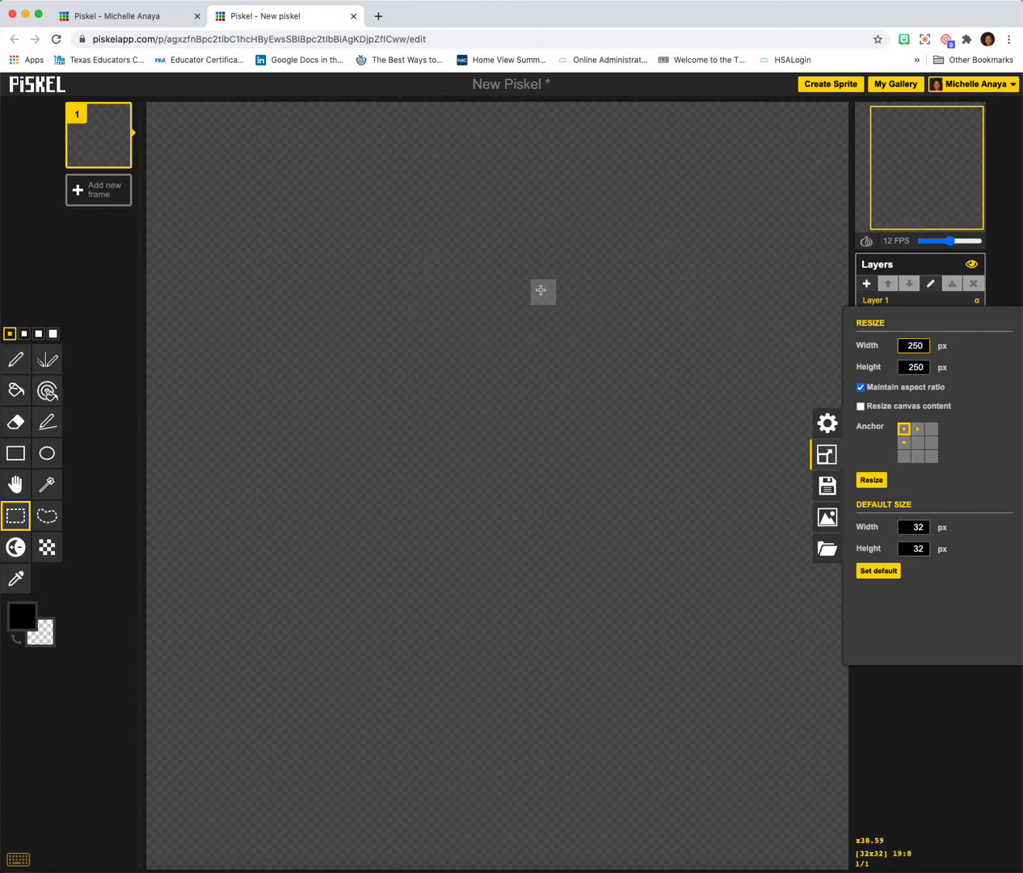
click(871, 480)
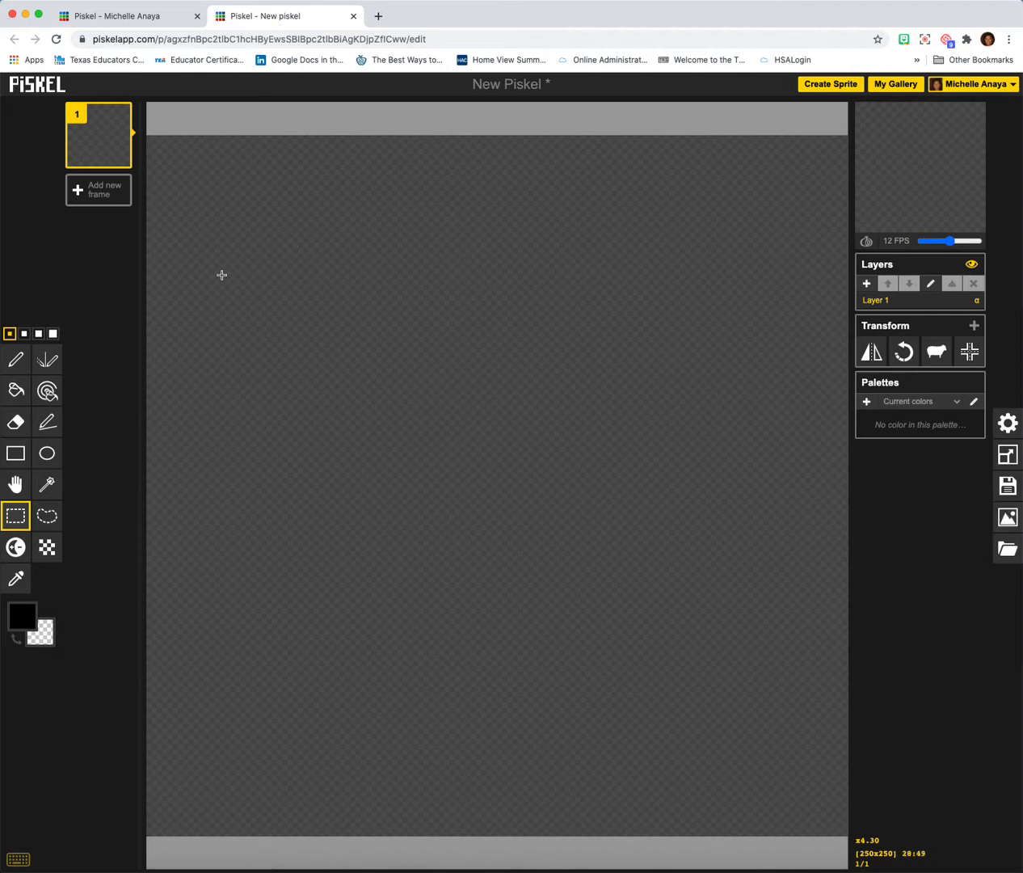
Draw a left-right mirrored black butterfly outline of wings and body, then add an empty second frame
click(45, 364)
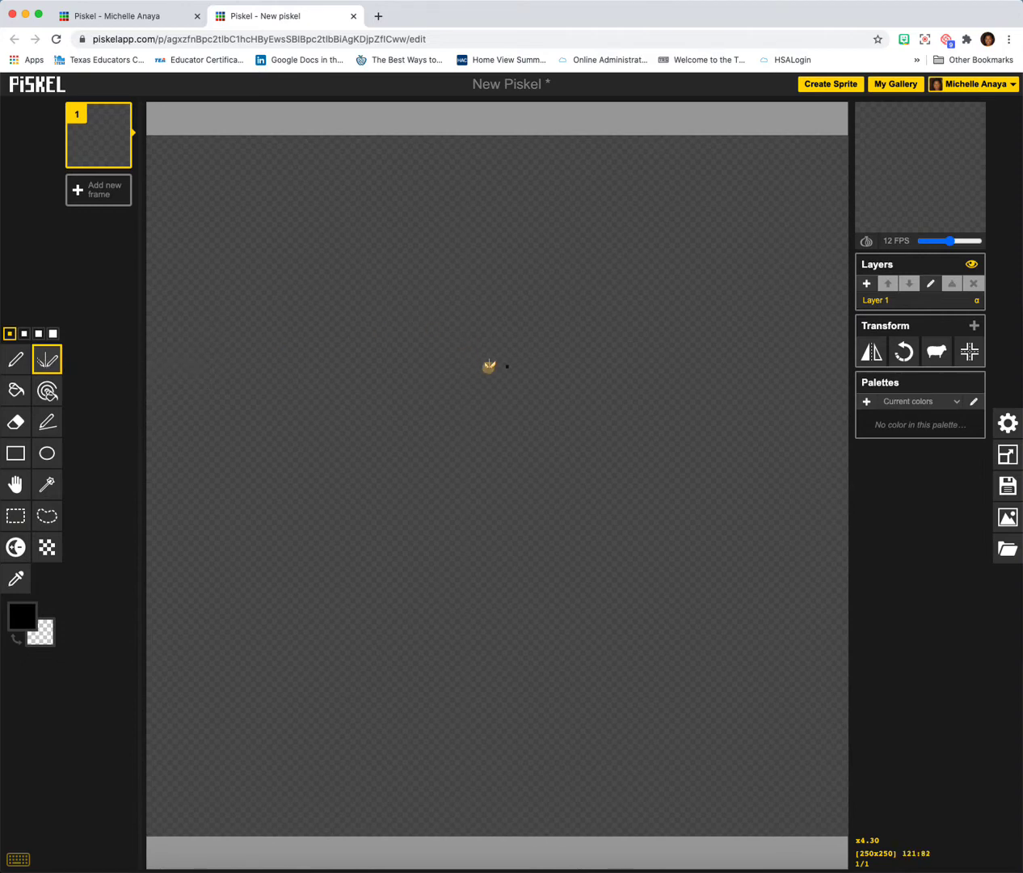
mouse_move(489, 366)
mouse_down()
mouse_move(461, 312)
mouse_move(403, 280)
mouse_move(379, 281)
mouse_move(349, 303)
mouse_move(352, 359)
mouse_move(422, 403)
mouse_move(475, 417)
mouse_move(417, 488)
mouse_move(410, 482)
mouse_move(400, 603)
mouse_move(478, 564)
mouse_move(498, 527)
mouse_move(511, 404)
mouse_move(504, 299)
mouse_move(493, 297)
mouse_move(503, 292)
mouse_up()
scroll(412, 480, up, 1)
scroll(402, 600, up, 1)
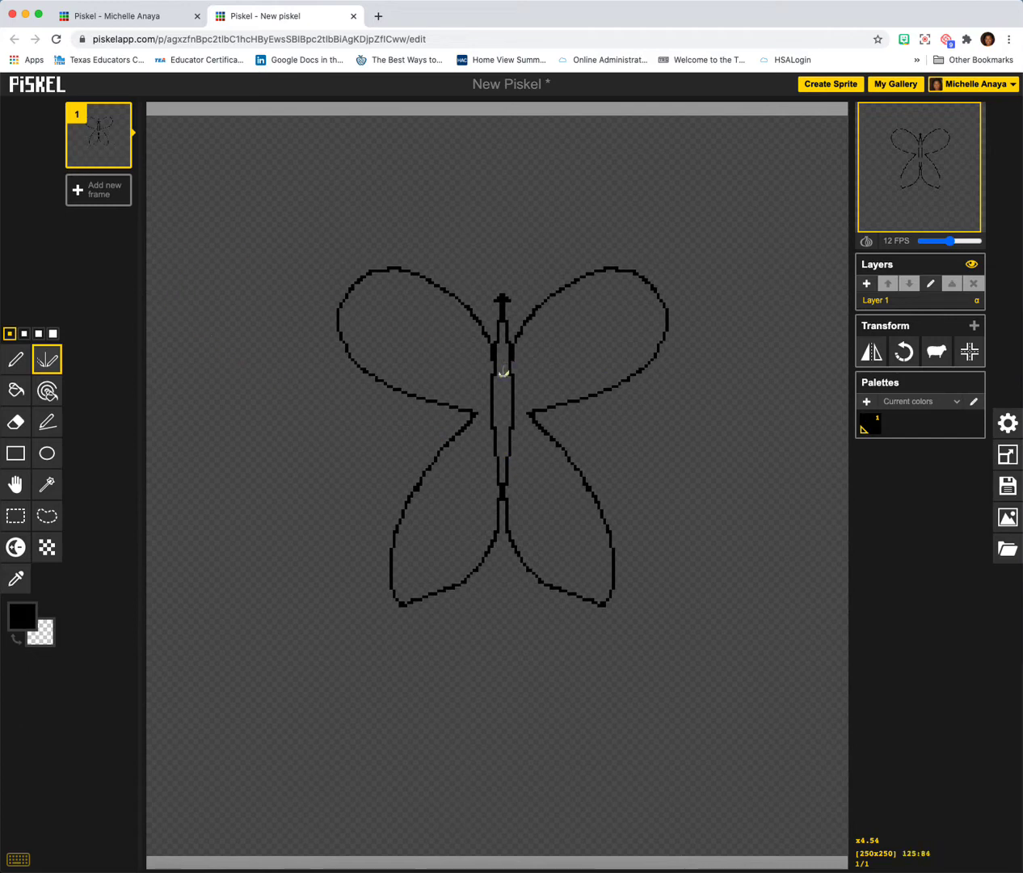
click(116, 196)
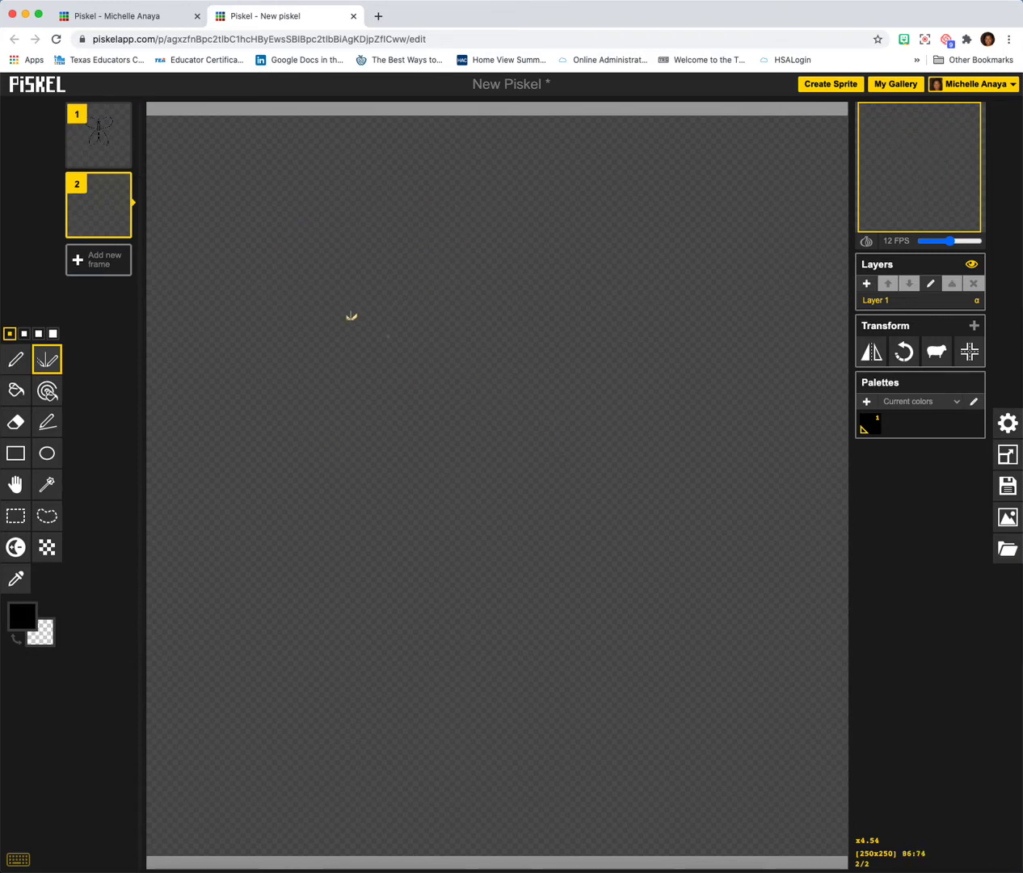
Replace empty frame 2 with a copy of frame 1, add mirrored curled antennae, and duplicate it
click(119, 189)
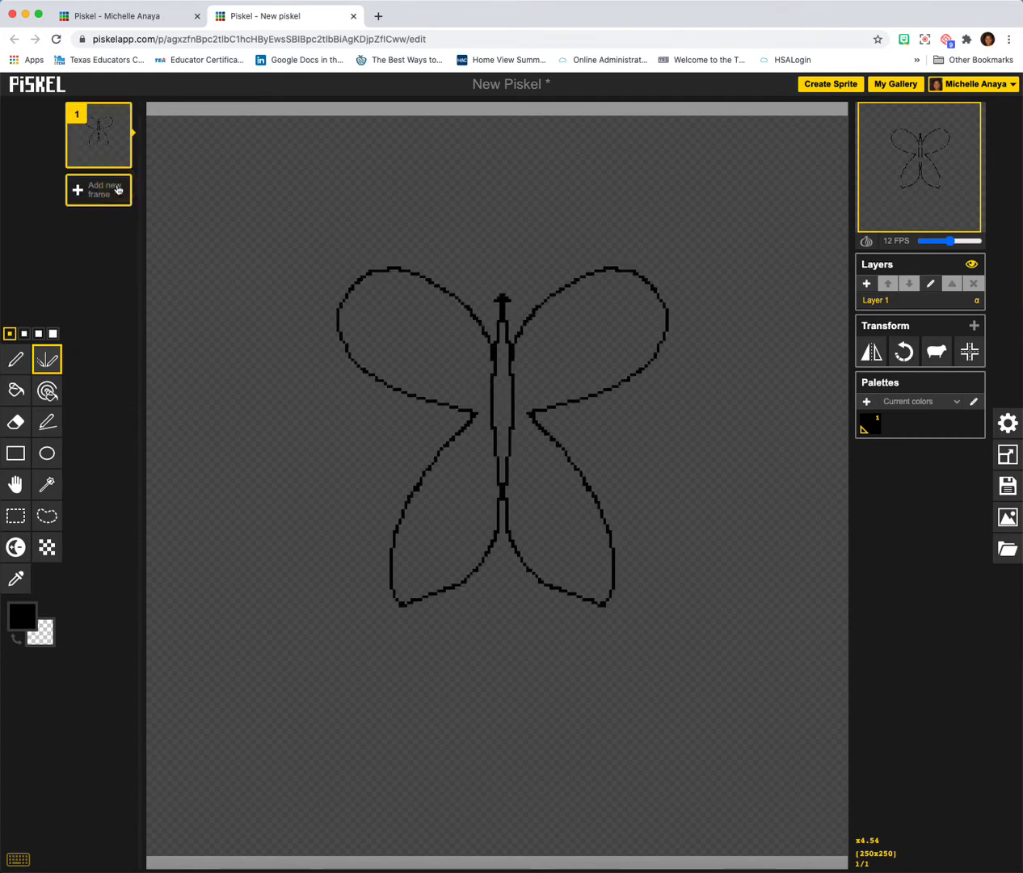
click(119, 157)
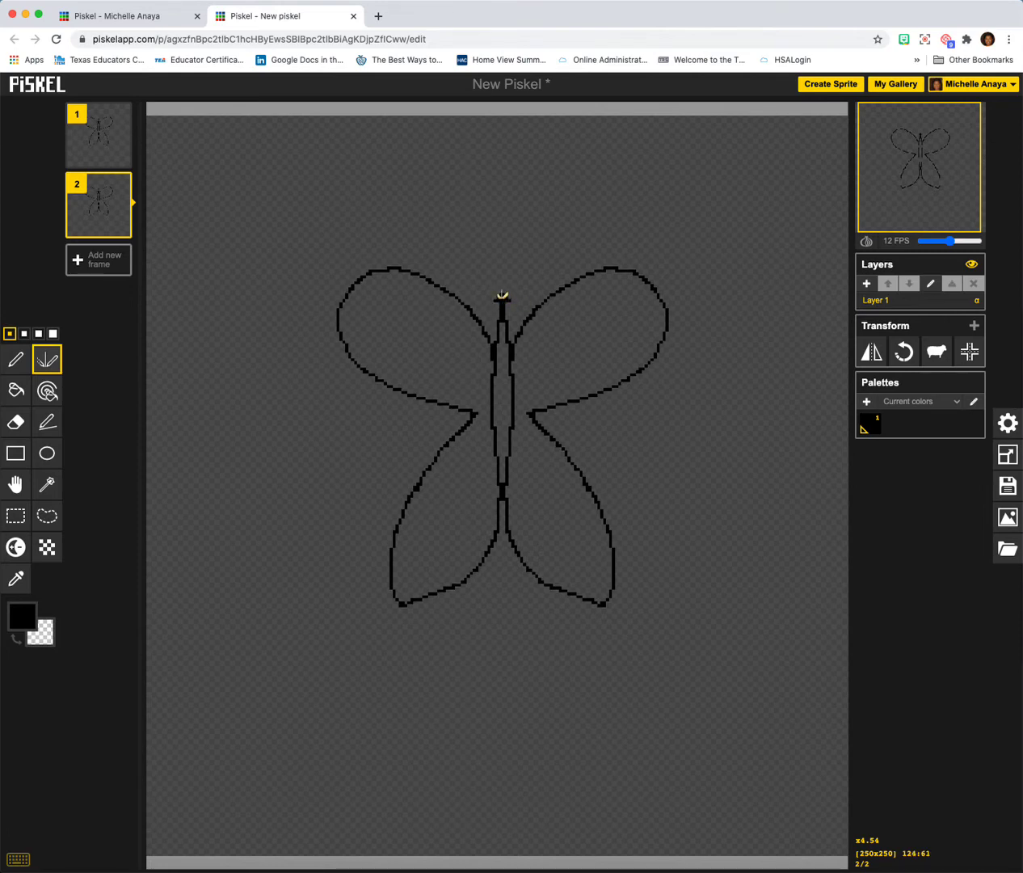
mouse_move(502, 295)
mouse_down()
mouse_move(480, 220)
mouse_move(427, 205)
mouse_move(411, 222)
mouse_move(420, 237)
mouse_move(428, 228)
mouse_up()
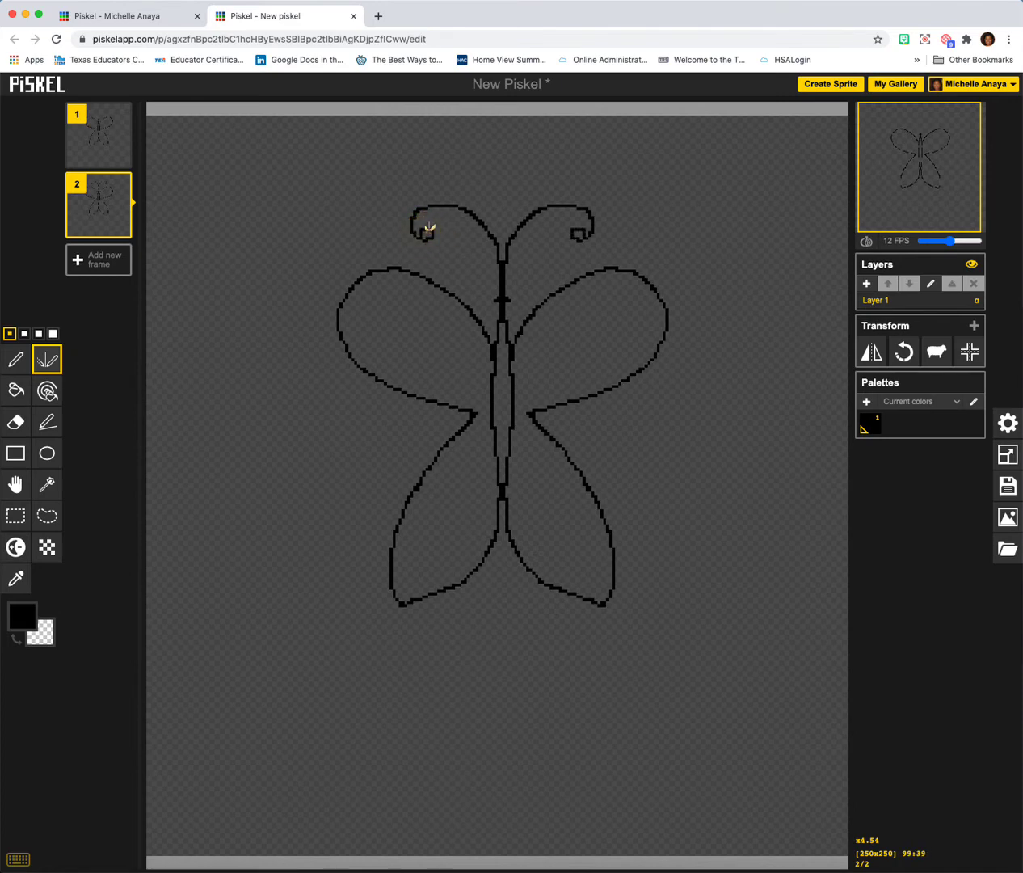
click(120, 228)
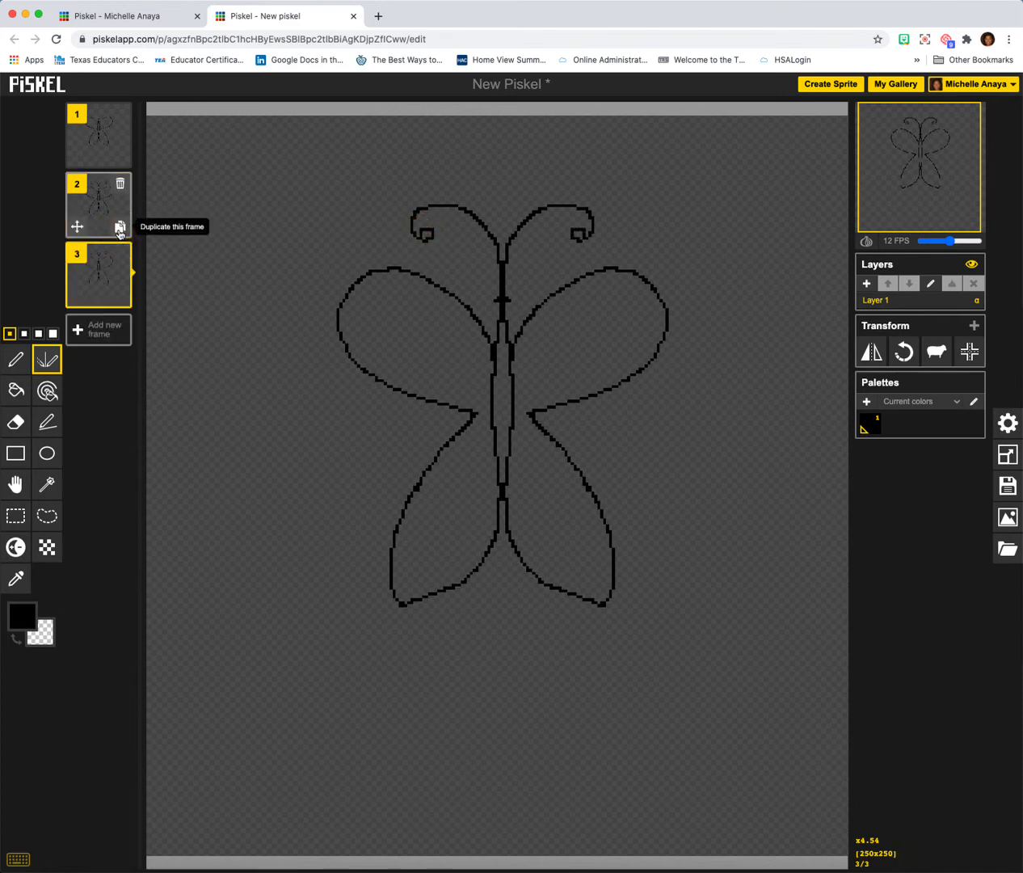
Draw an oval spot inside each of the four wings and duplicate frame 3 as frame 4
click(47, 455)
drag(396, 294, 431, 366)
drag(578, 309, 614, 367)
drag(442, 485, 468, 552)
drag(541, 492, 581, 558)
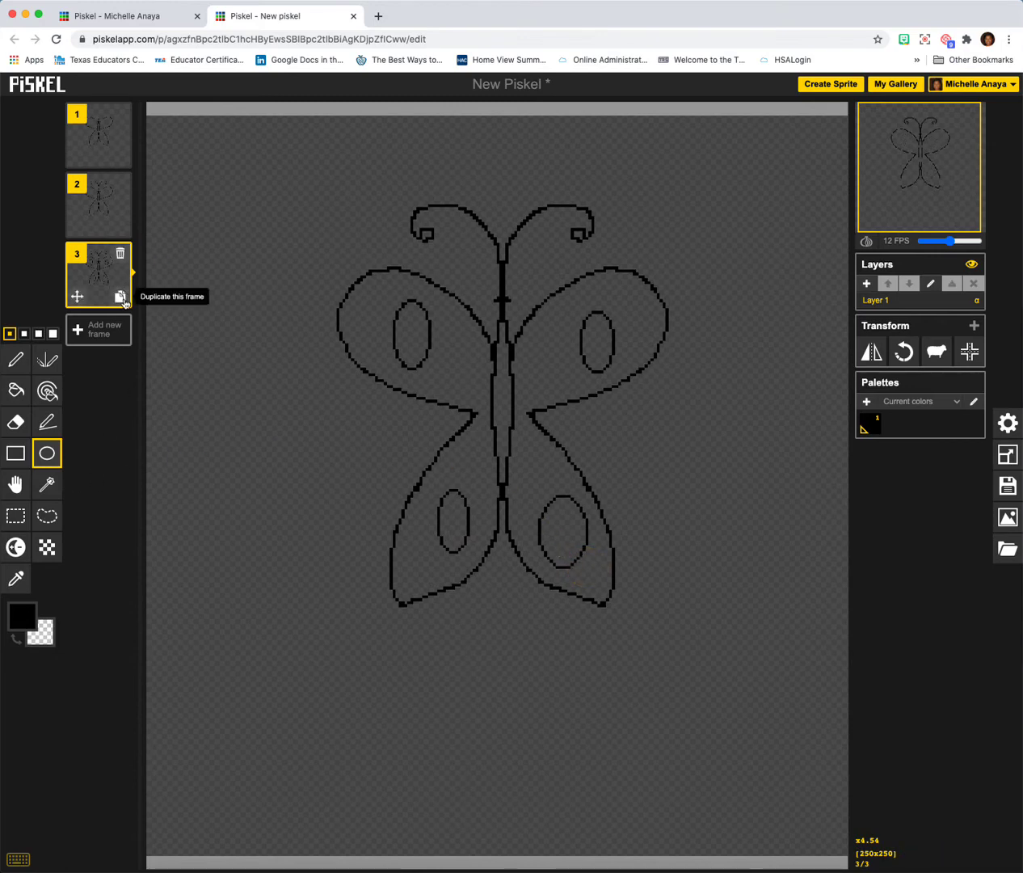
click(120, 297)
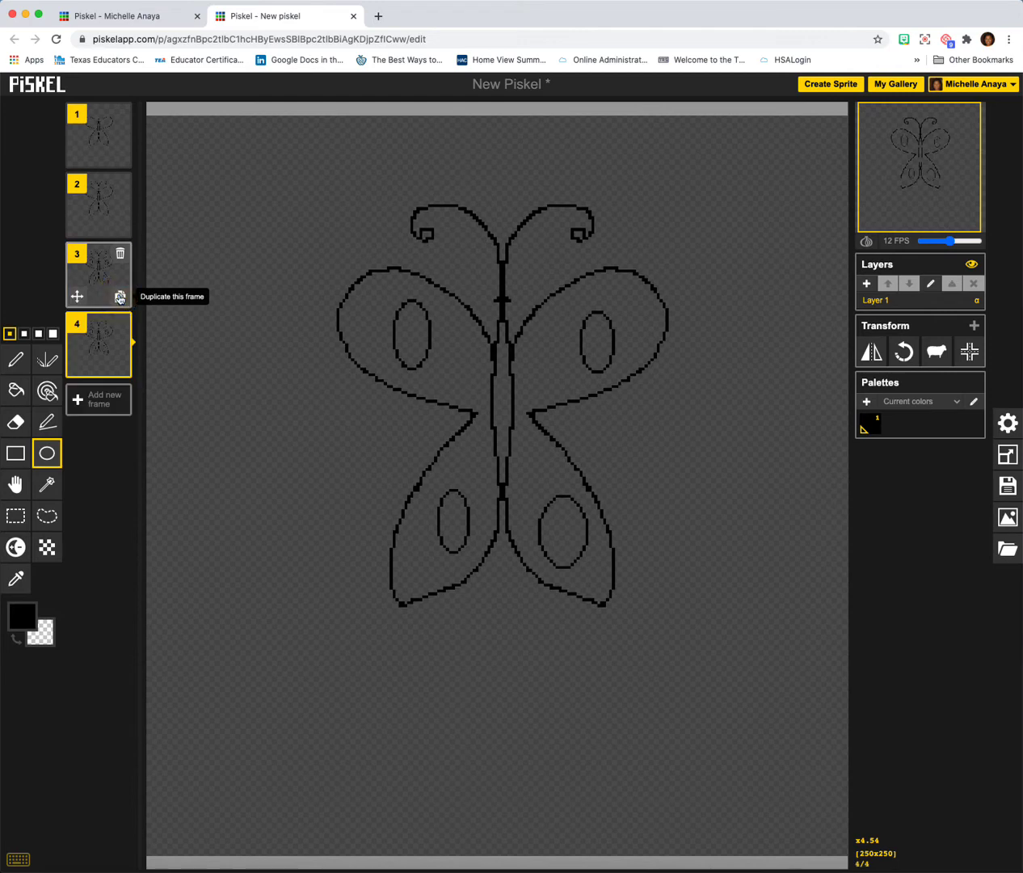
mouse_move(909, 149)
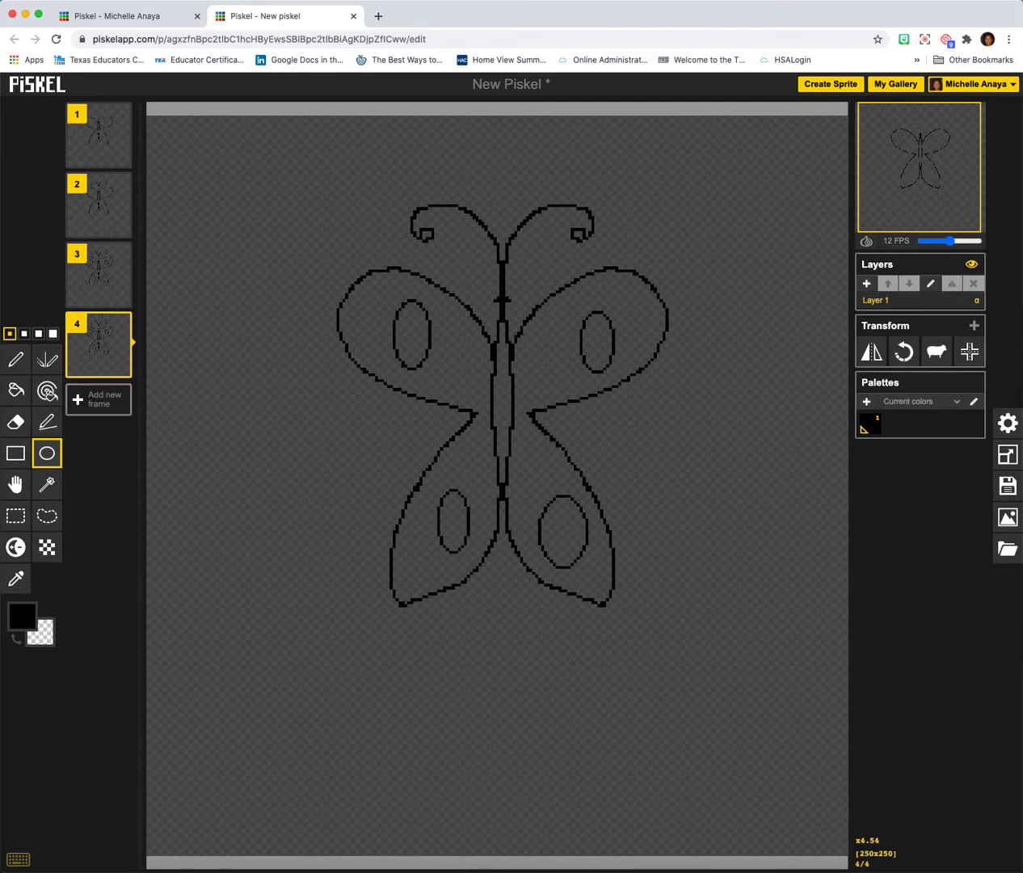
Try a paint-bucket fill of the upper left spot, then undo the unwanted black fill
click(16, 394)
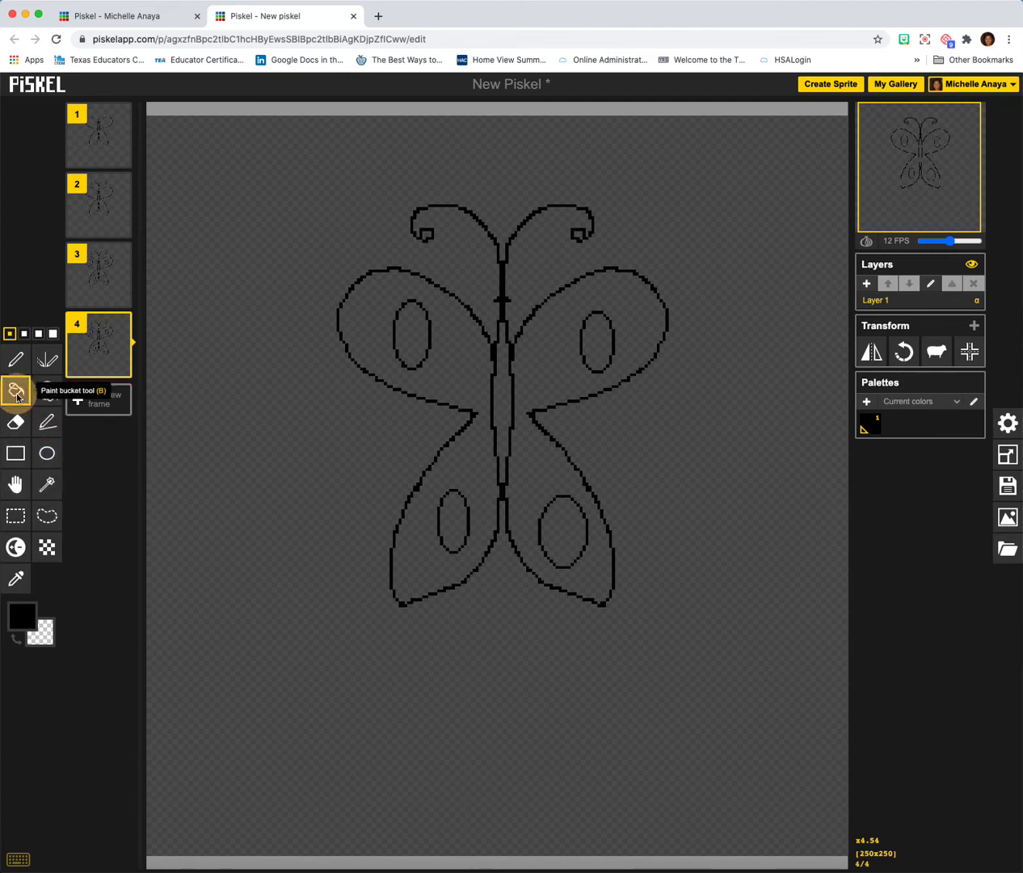
click(22, 616)
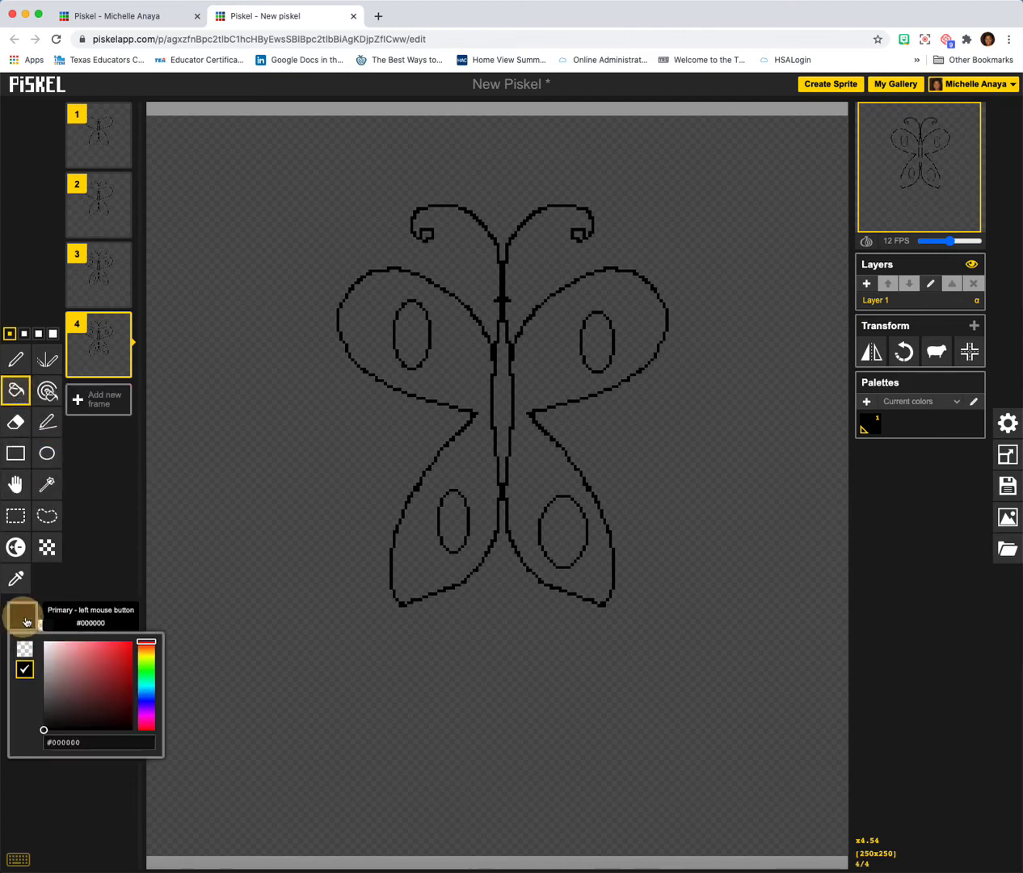
click(146, 660)
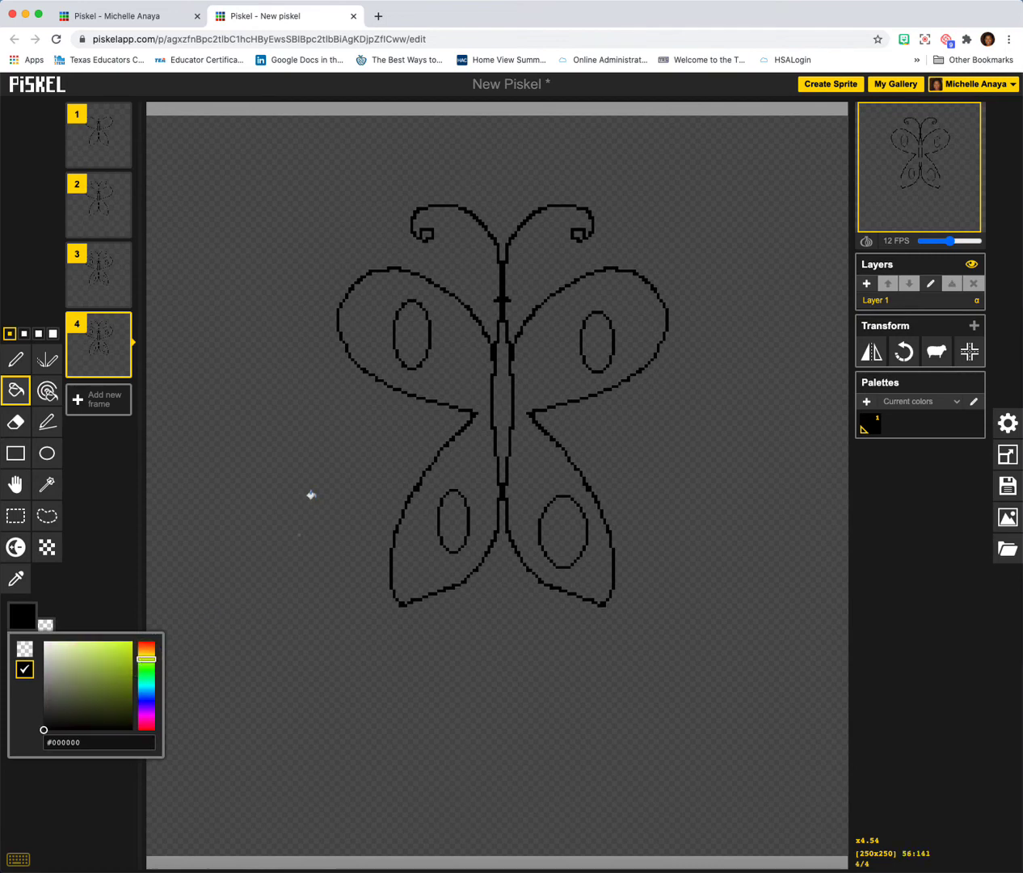
click(410, 336)
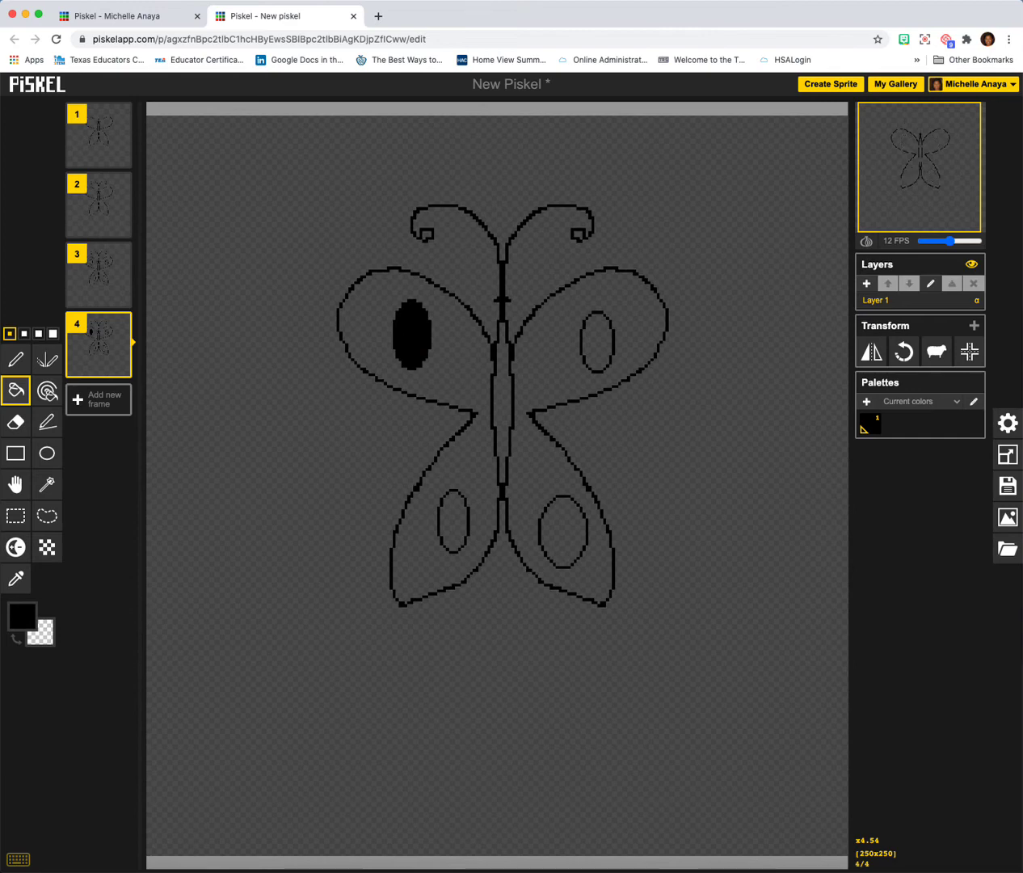
key(super+z)
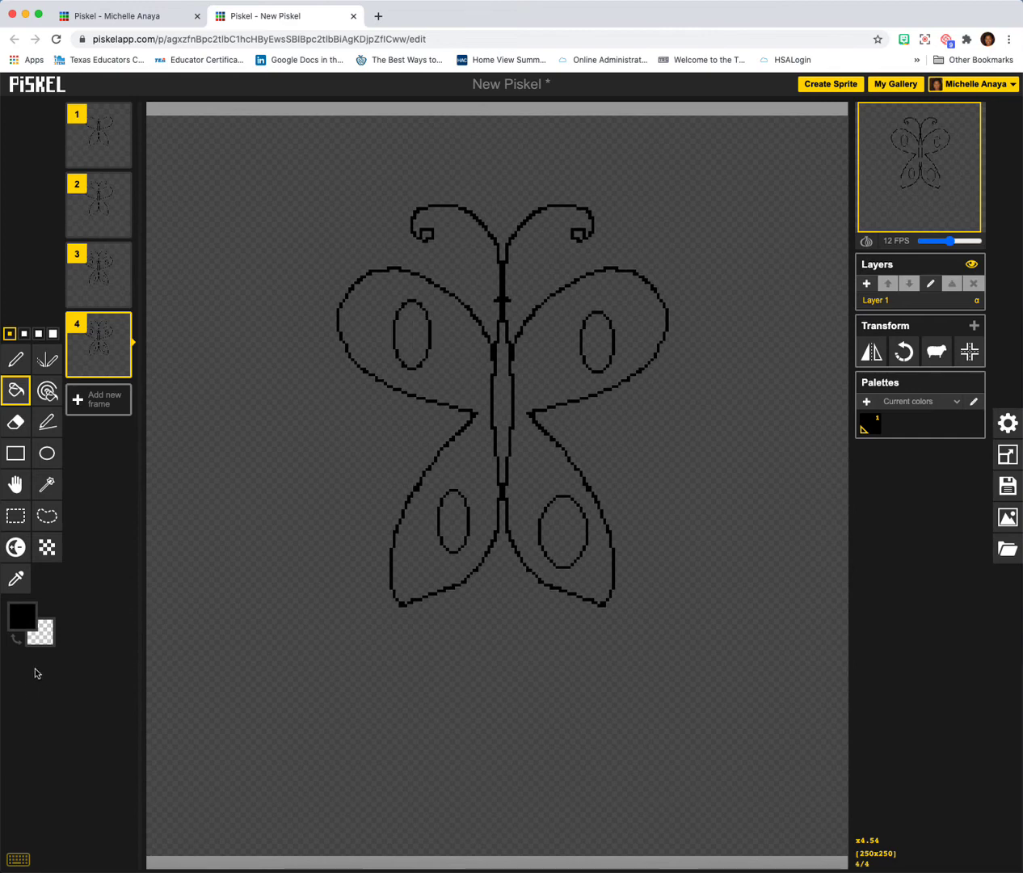
Fill all four oval wing spots with bright yellow #eeca12
click(23, 614)
mouse_move(142, 657)
mouse_down()
mouse_move(143, 647)
mouse_move(126, 650)
mouse_up()
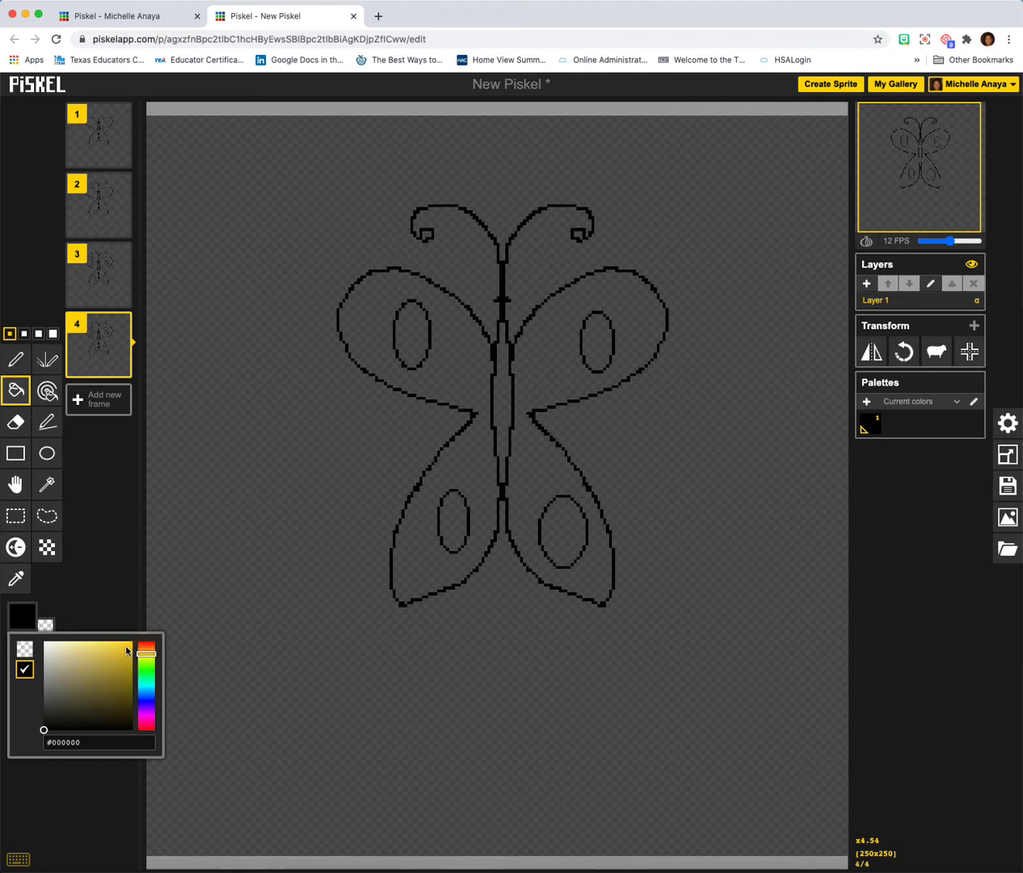
click(126, 650)
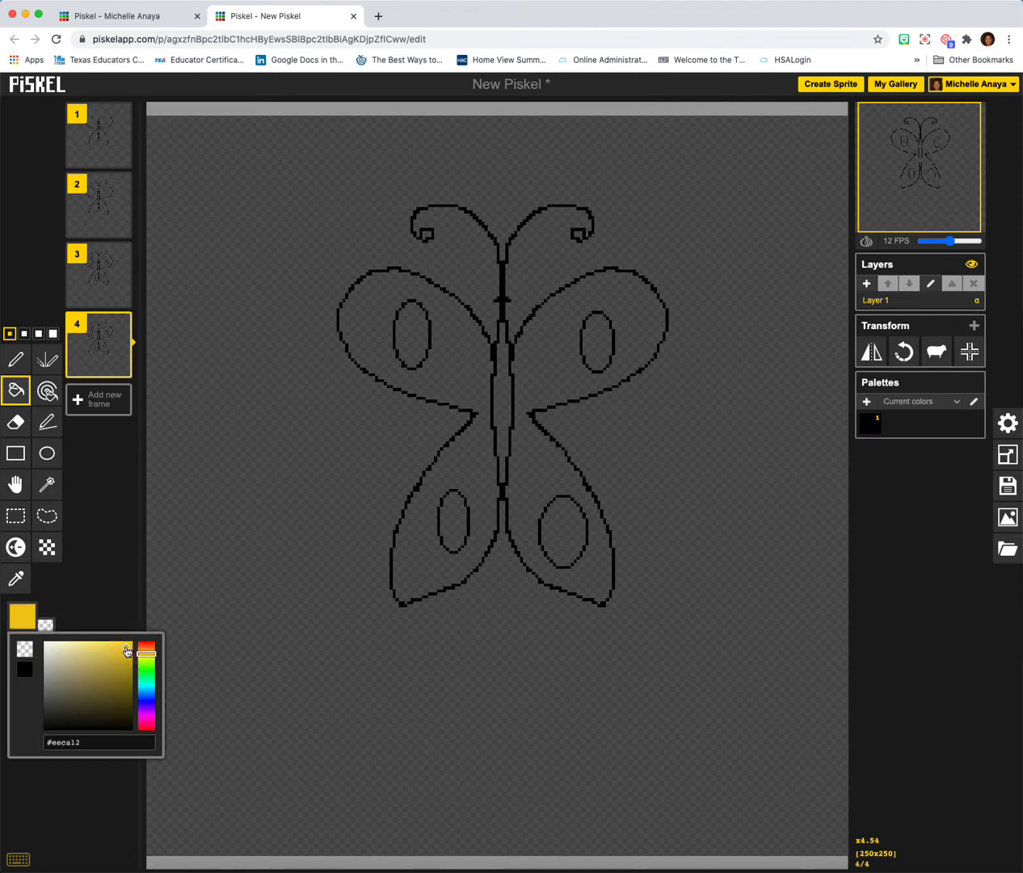
click(407, 331)
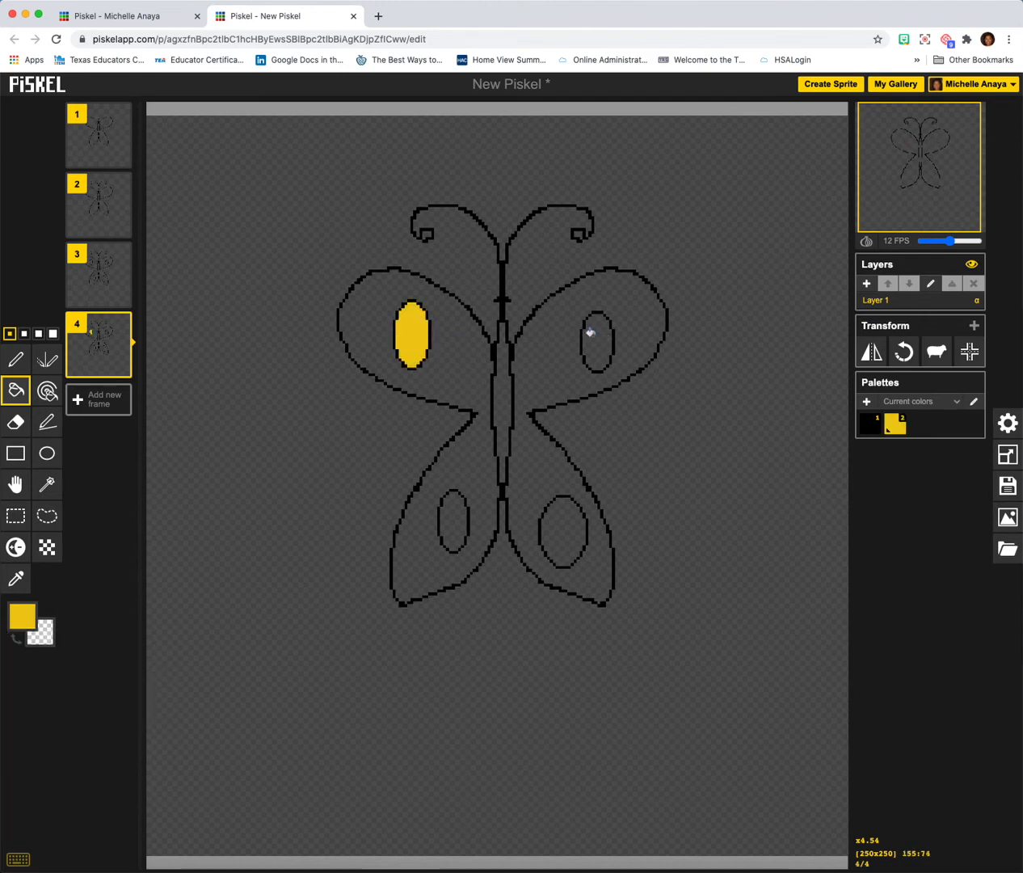
click(591, 332)
click(445, 532)
click(558, 535)
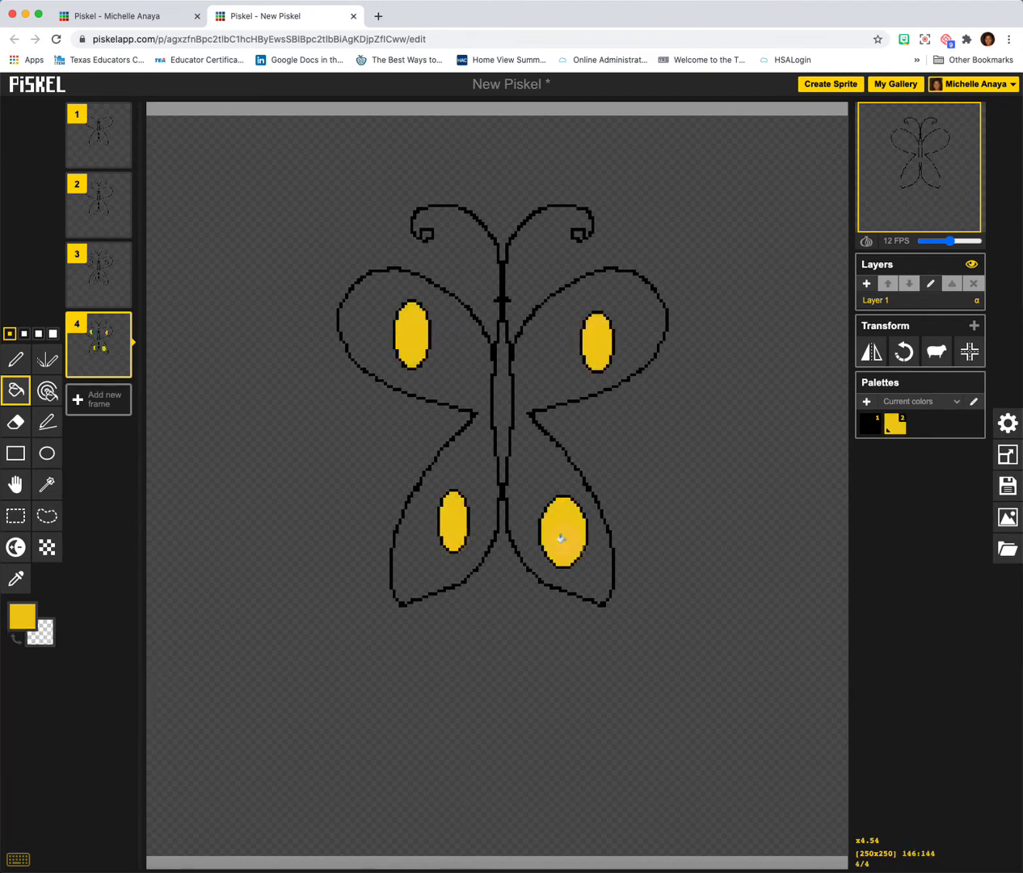
Shift the primary colour's hue to cyan
click(17, 629)
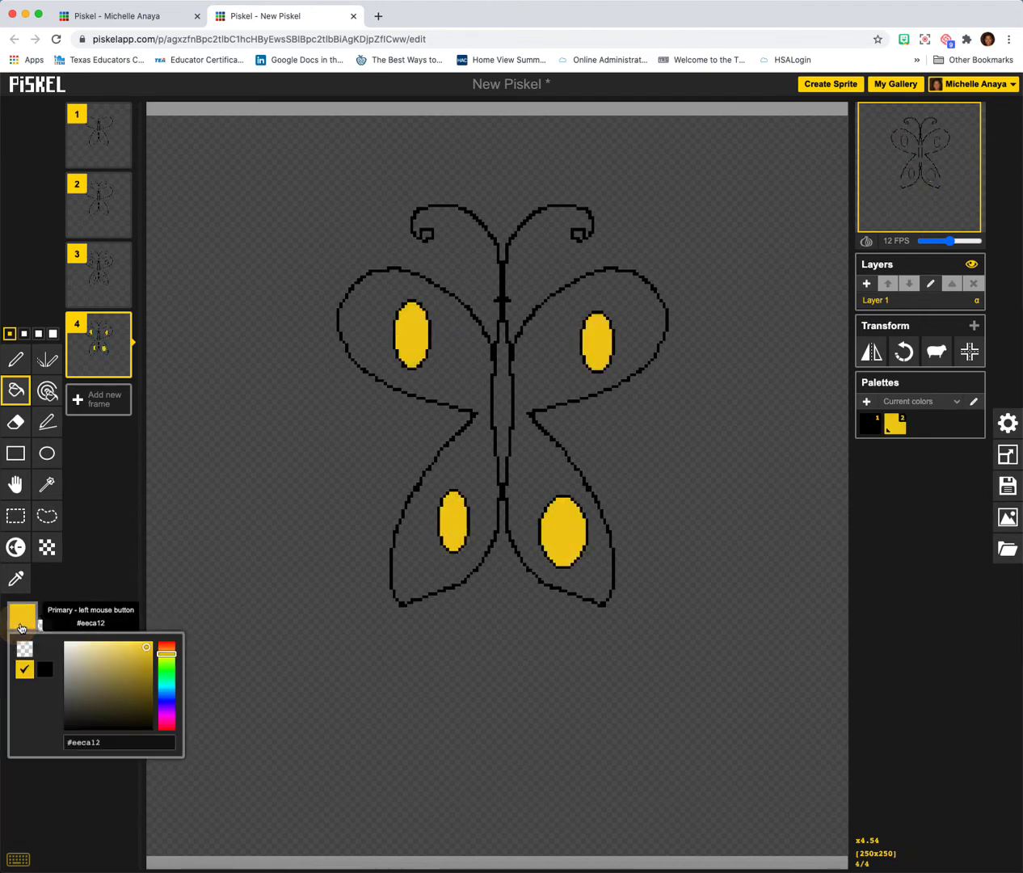
click(169, 687)
click(170, 687)
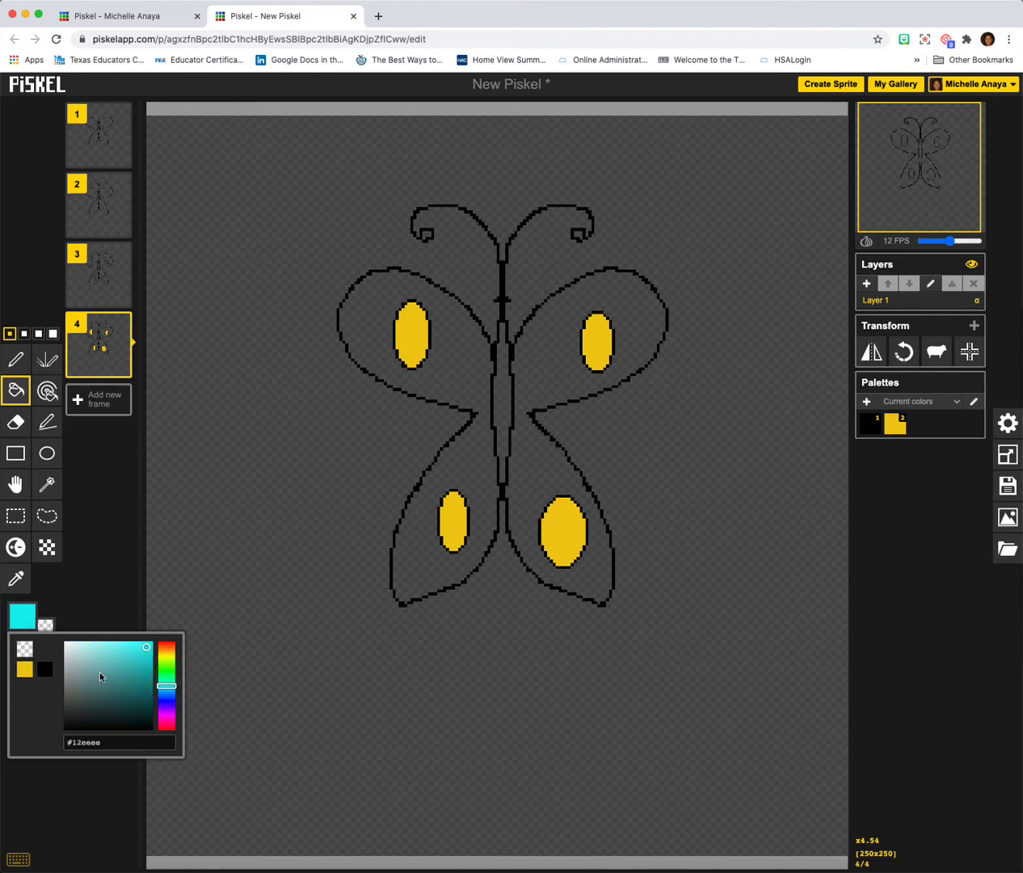
Fill the left and right wings with cyan #14e3e3
click(145, 653)
click(375, 326)
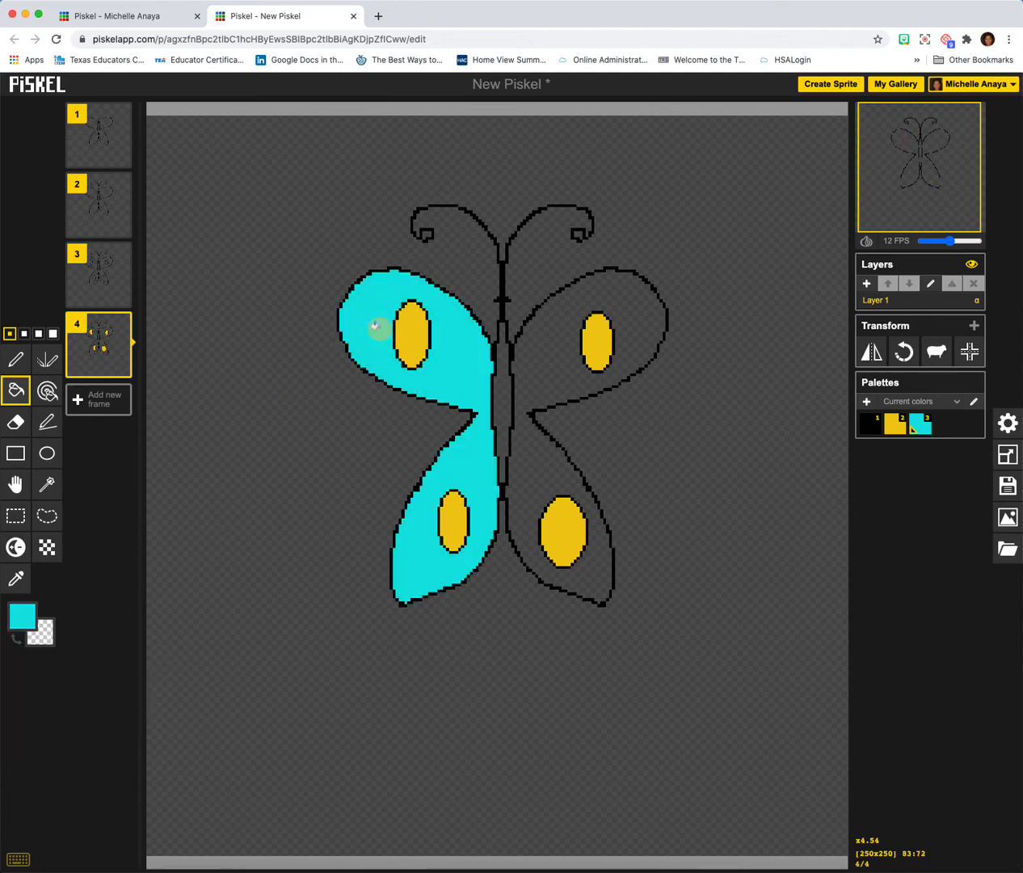
click(545, 334)
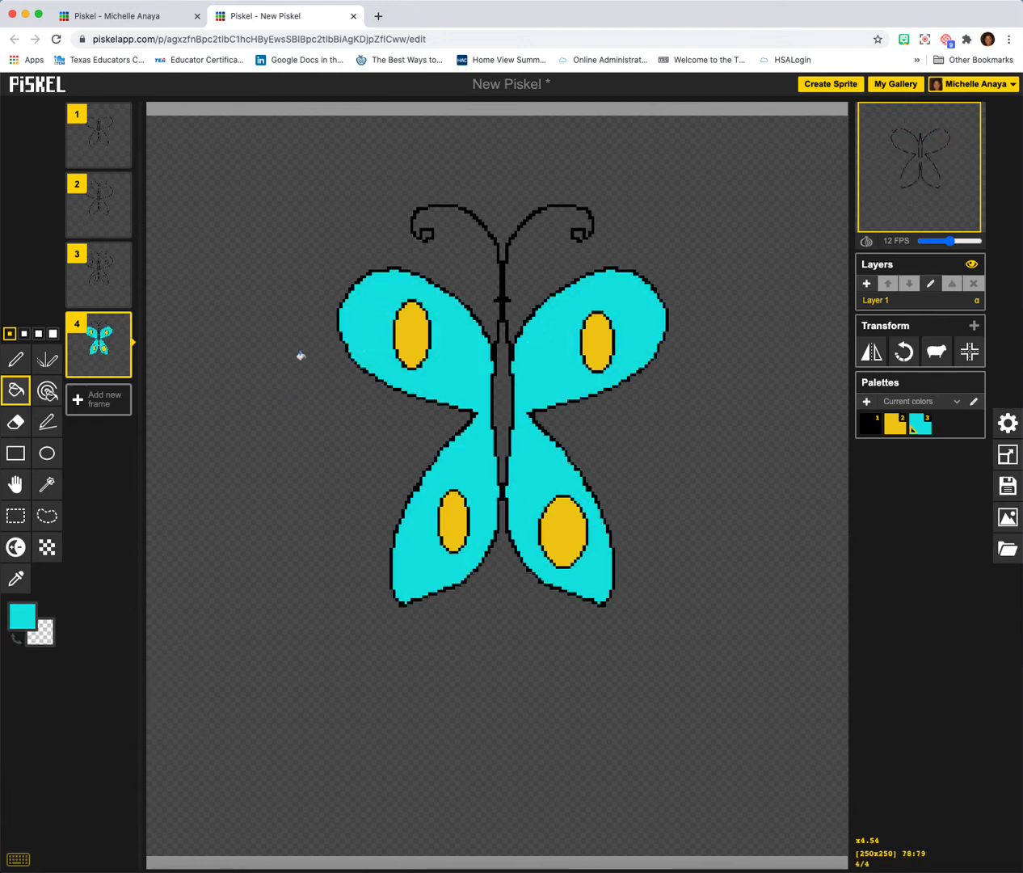
Duplicate frame 4 as frame 5 and shift the primary colour to orange
click(121, 372)
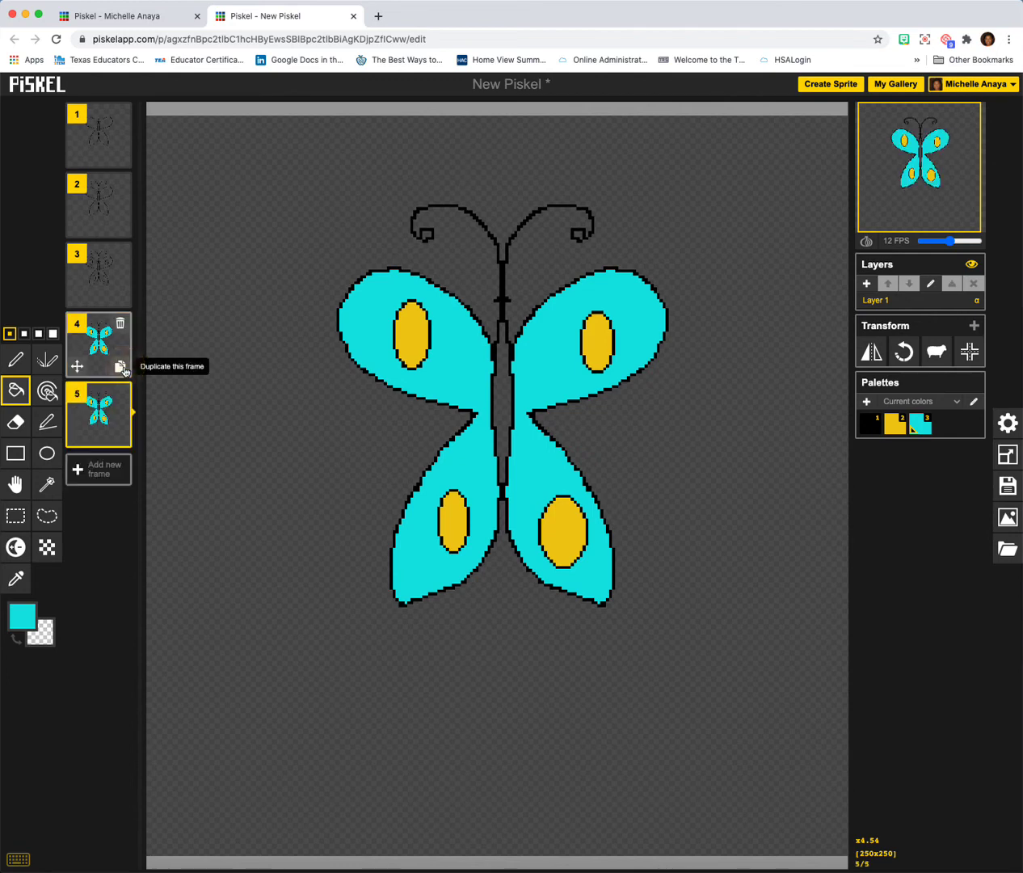
click(22, 615)
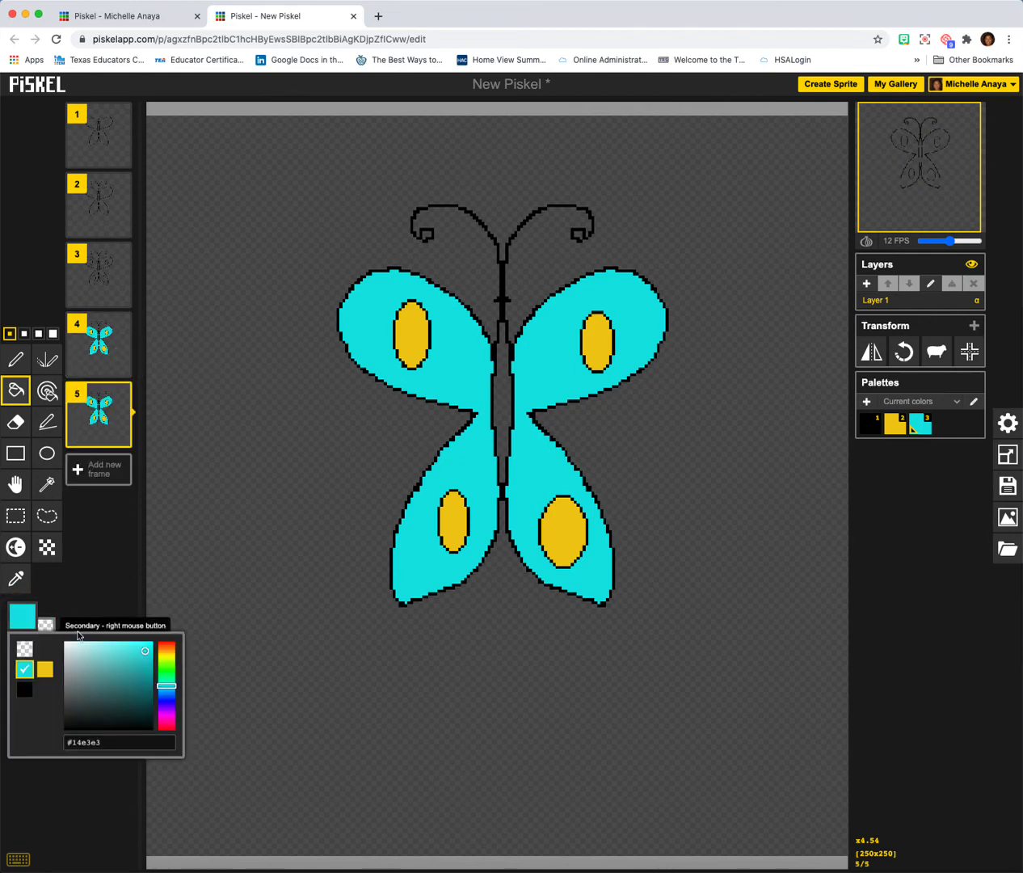
drag(166, 686, 165, 649)
Fill the butterfly's hollow body and both antenna tips orange
click(15, 583)
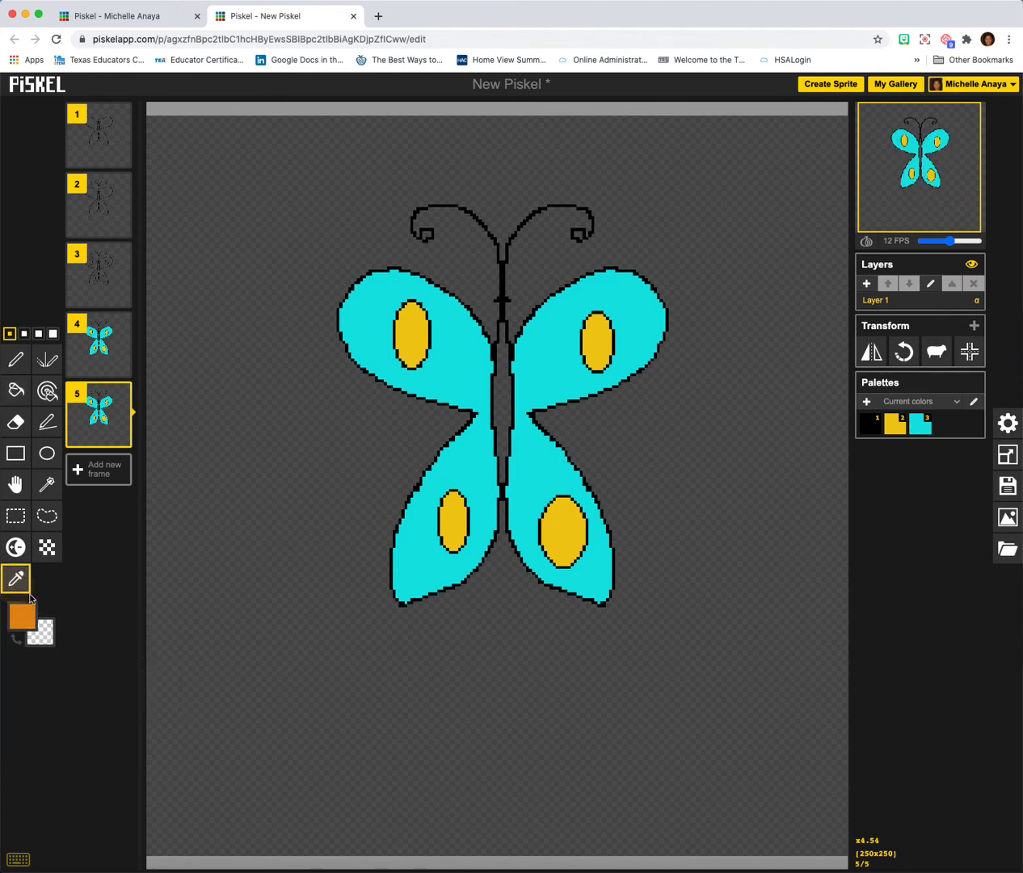
click(21, 615)
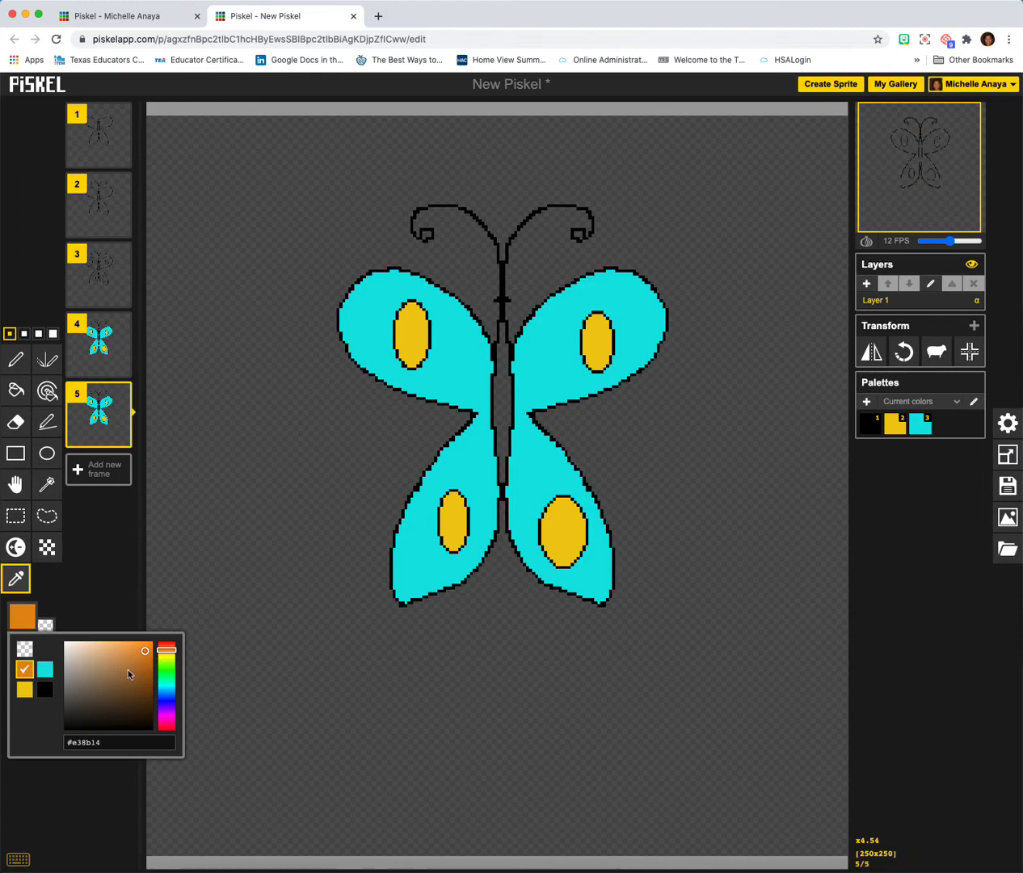
click(501, 387)
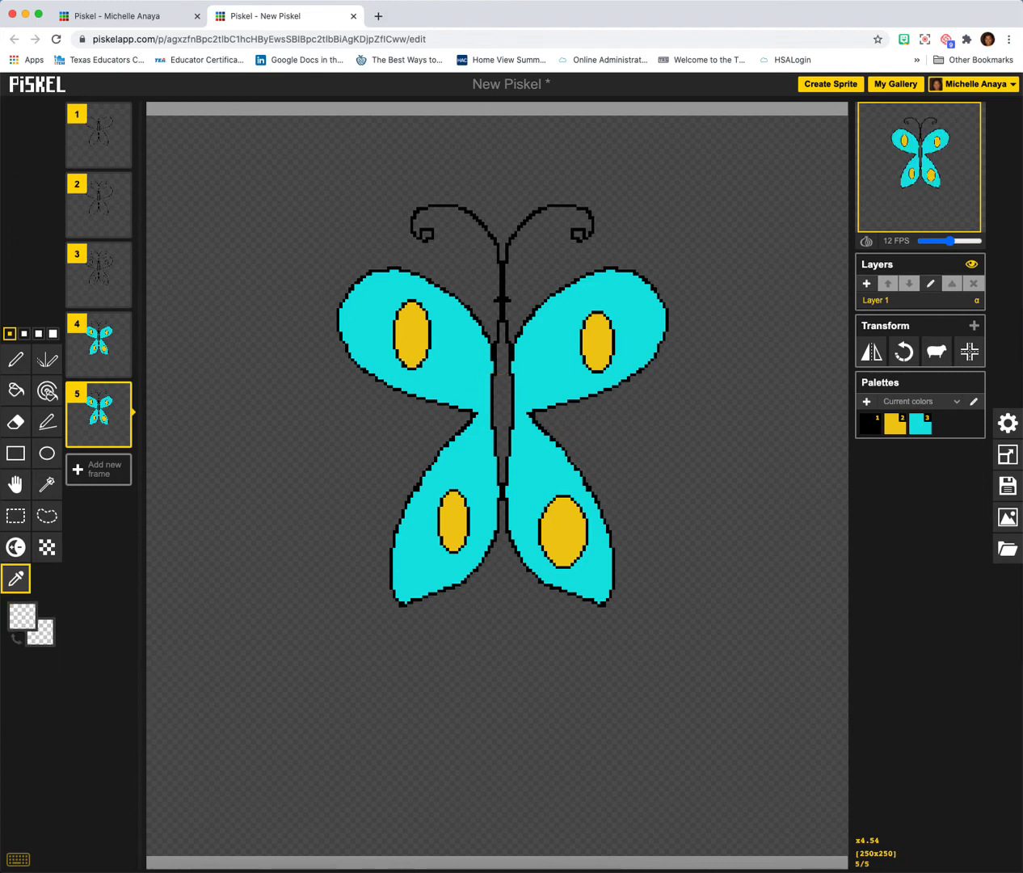
click(16, 390)
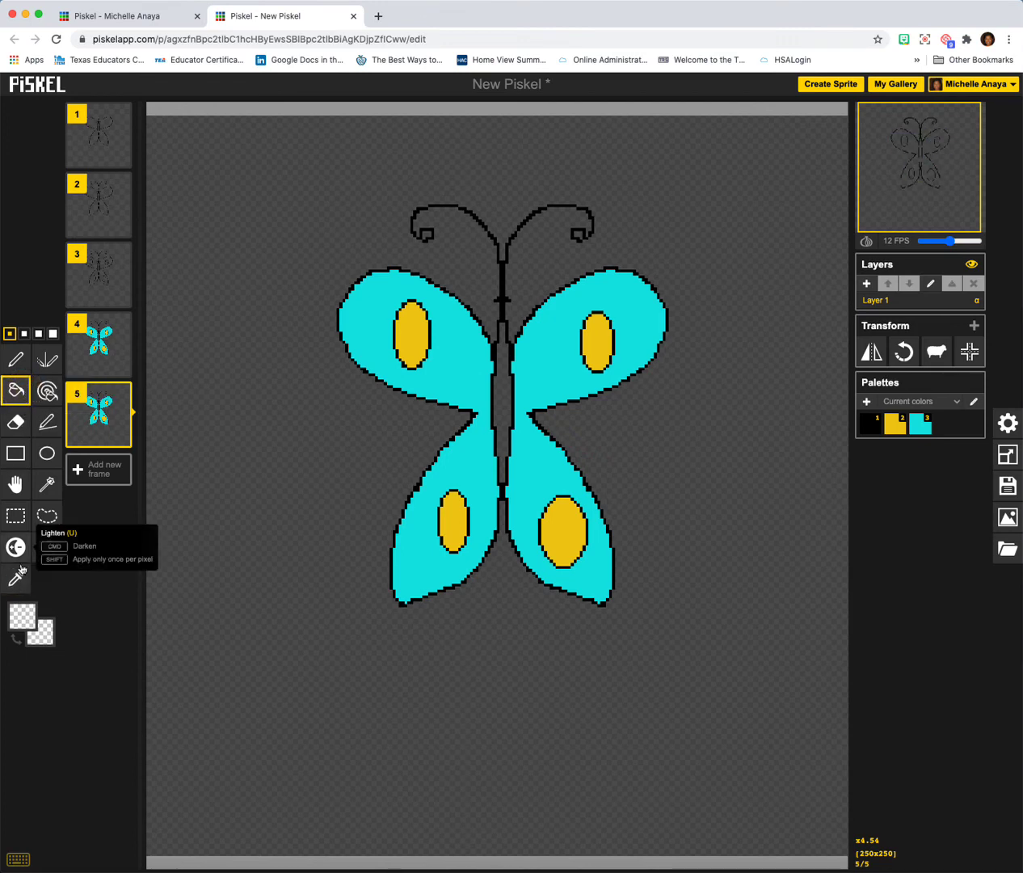
click(14, 620)
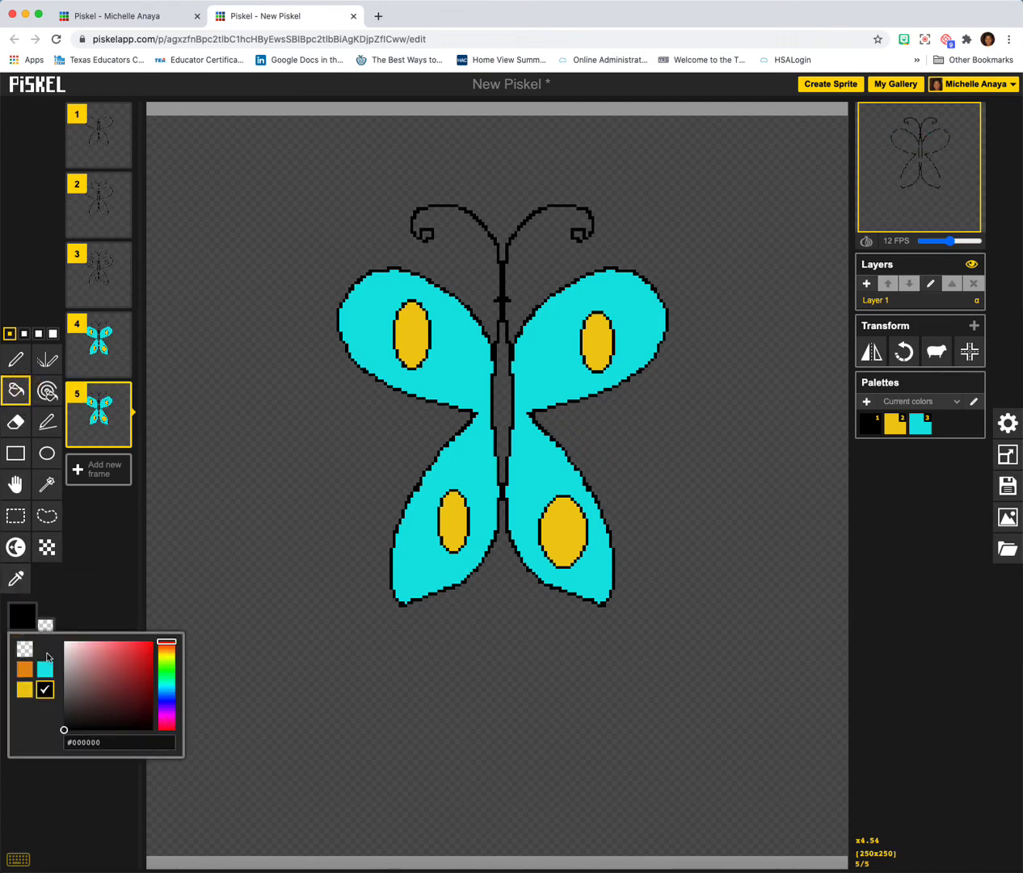
click(25, 669)
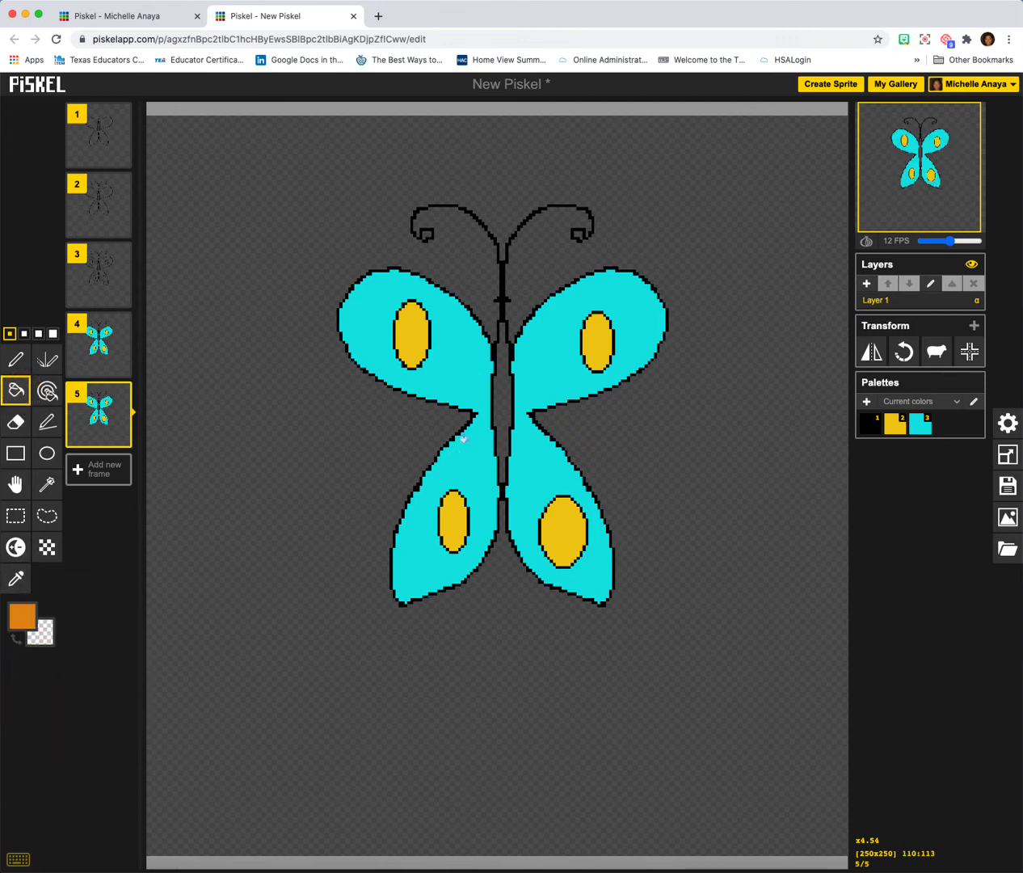
click(501, 395)
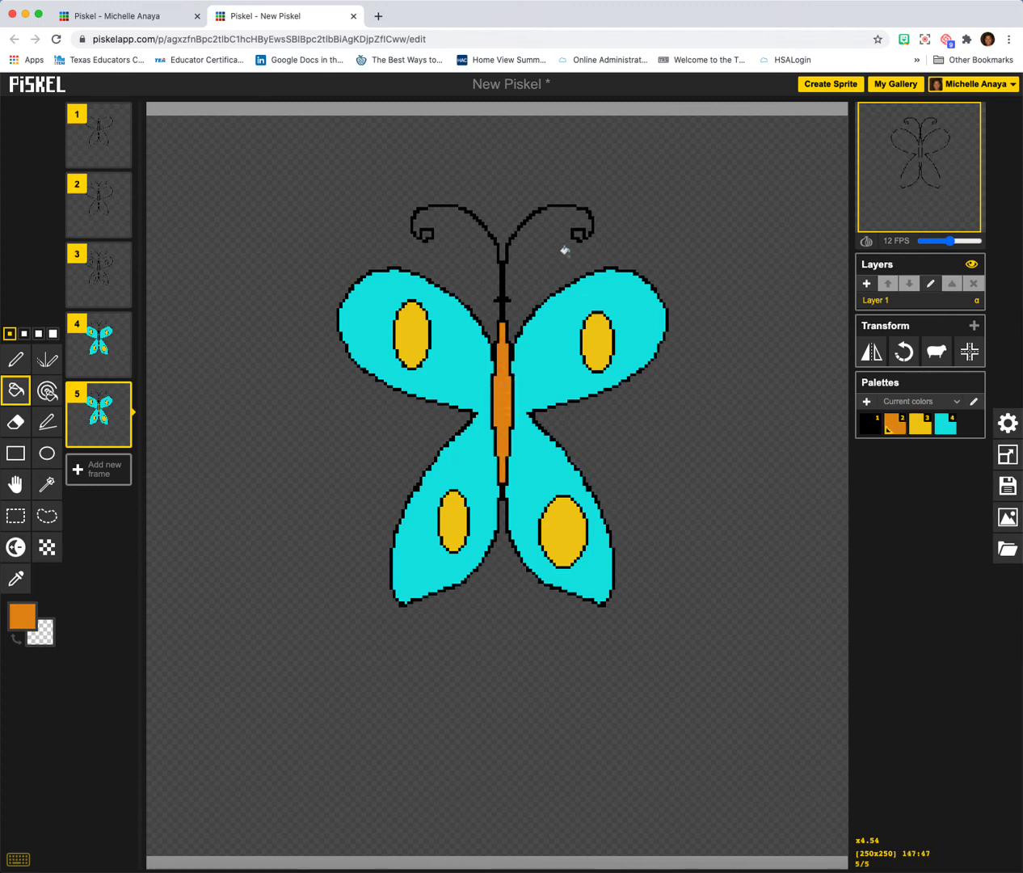
click(577, 233)
click(421, 232)
click(16, 483)
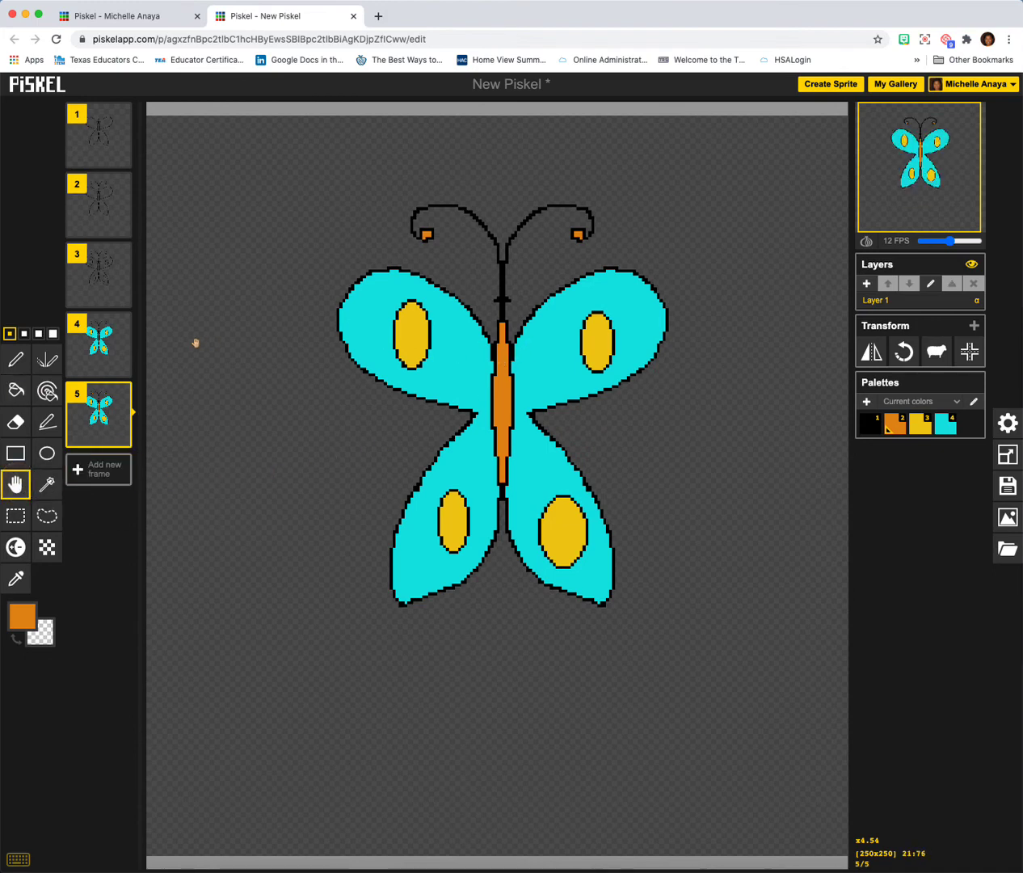
Create frames 6–8, moving the butterfly up, then up-right, then right in each
click(119, 431)
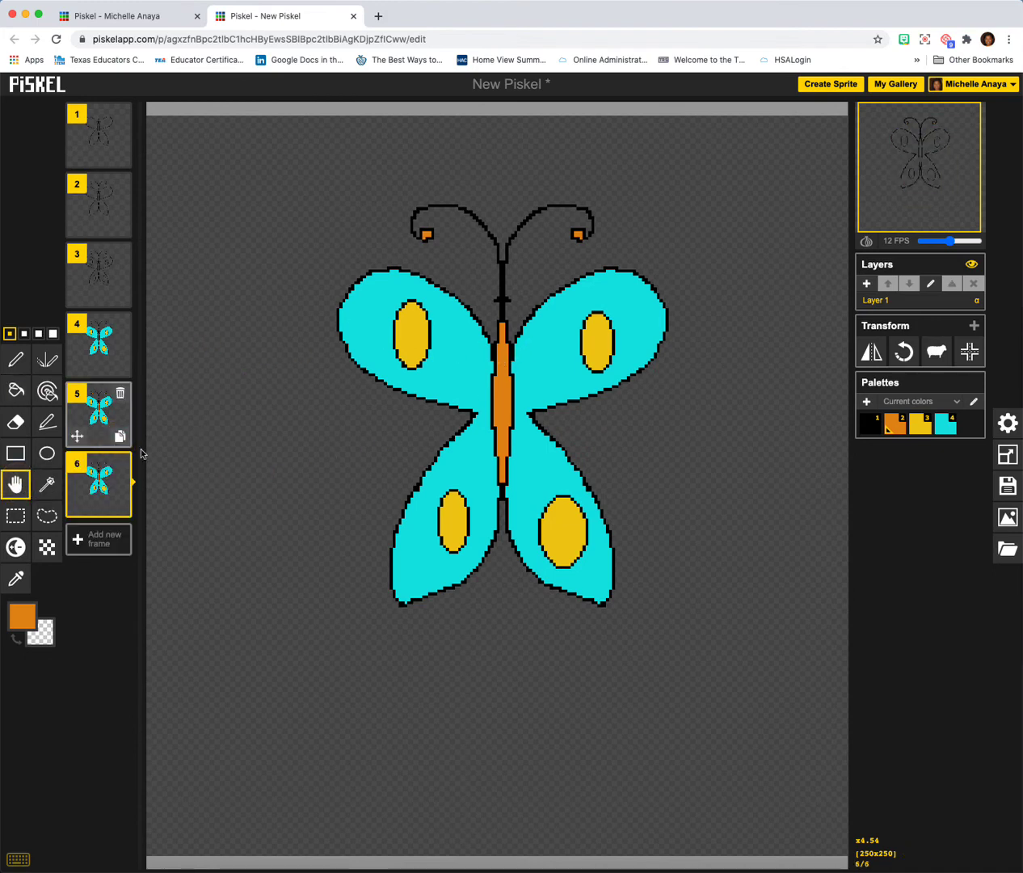
mouse_move(455, 388)
mouse_down()
mouse_move(462, 377)
mouse_move(449, 363)
mouse_up()
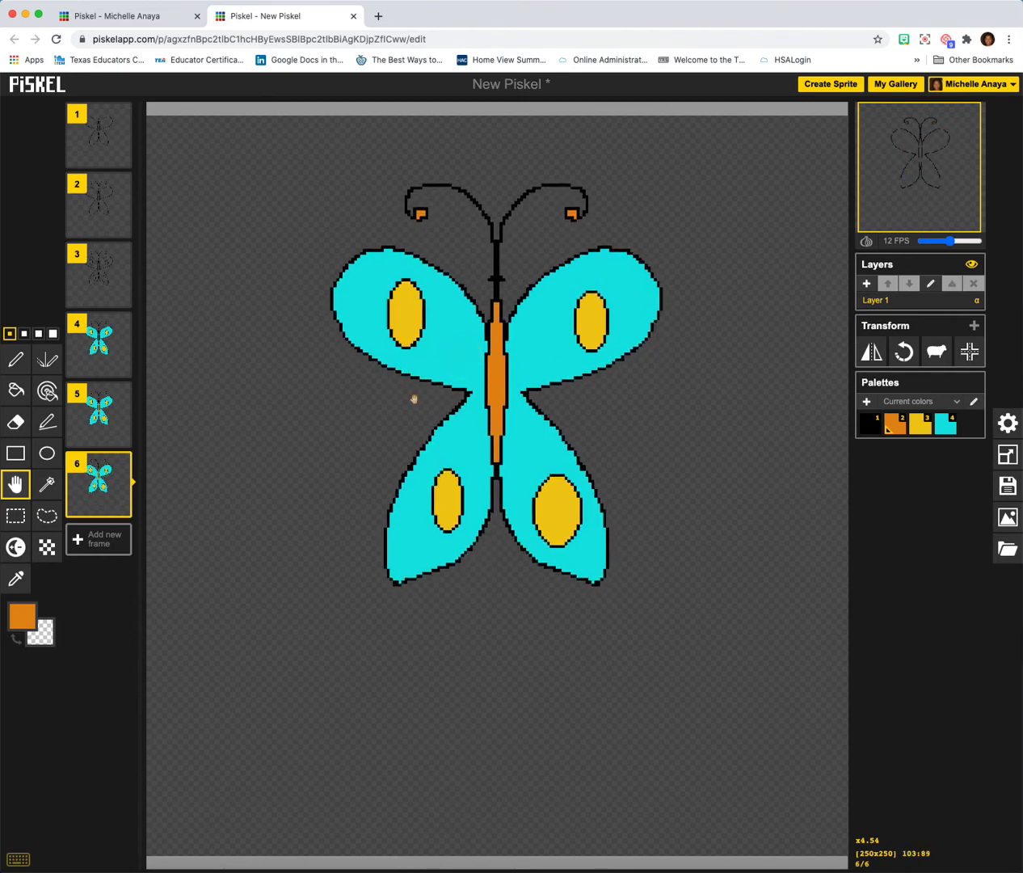
click(120, 507)
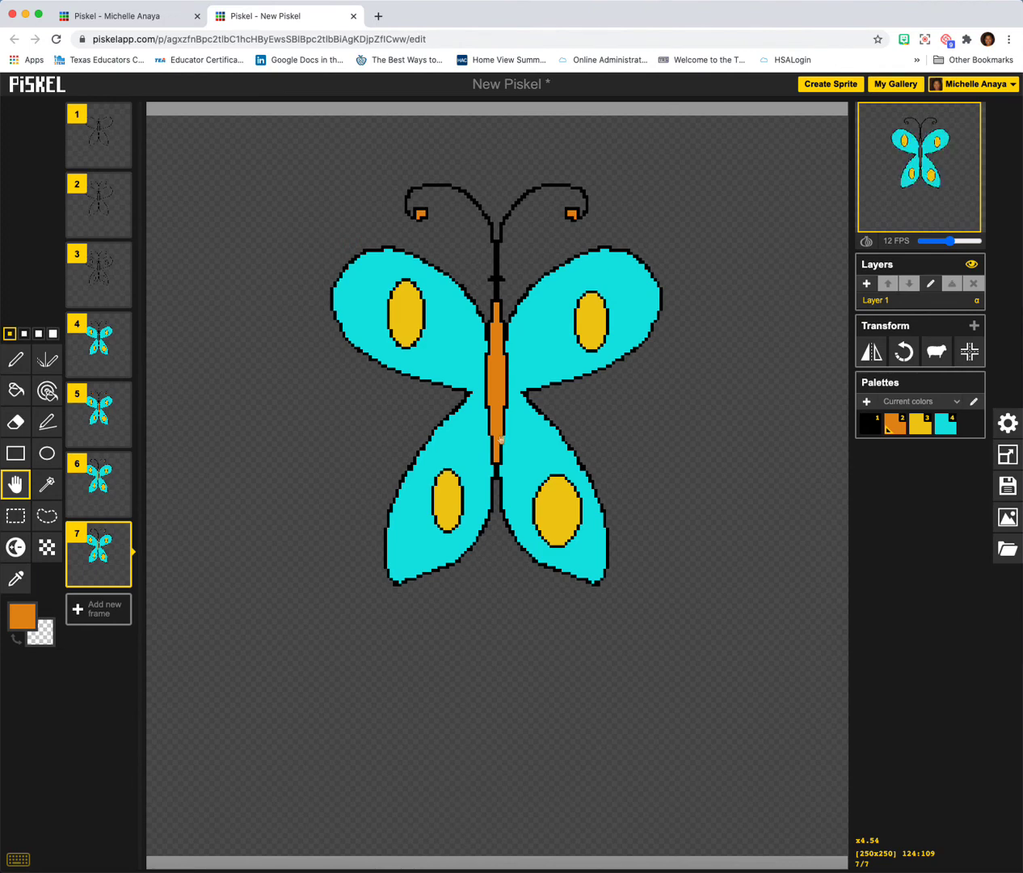
drag(501, 439, 521, 409)
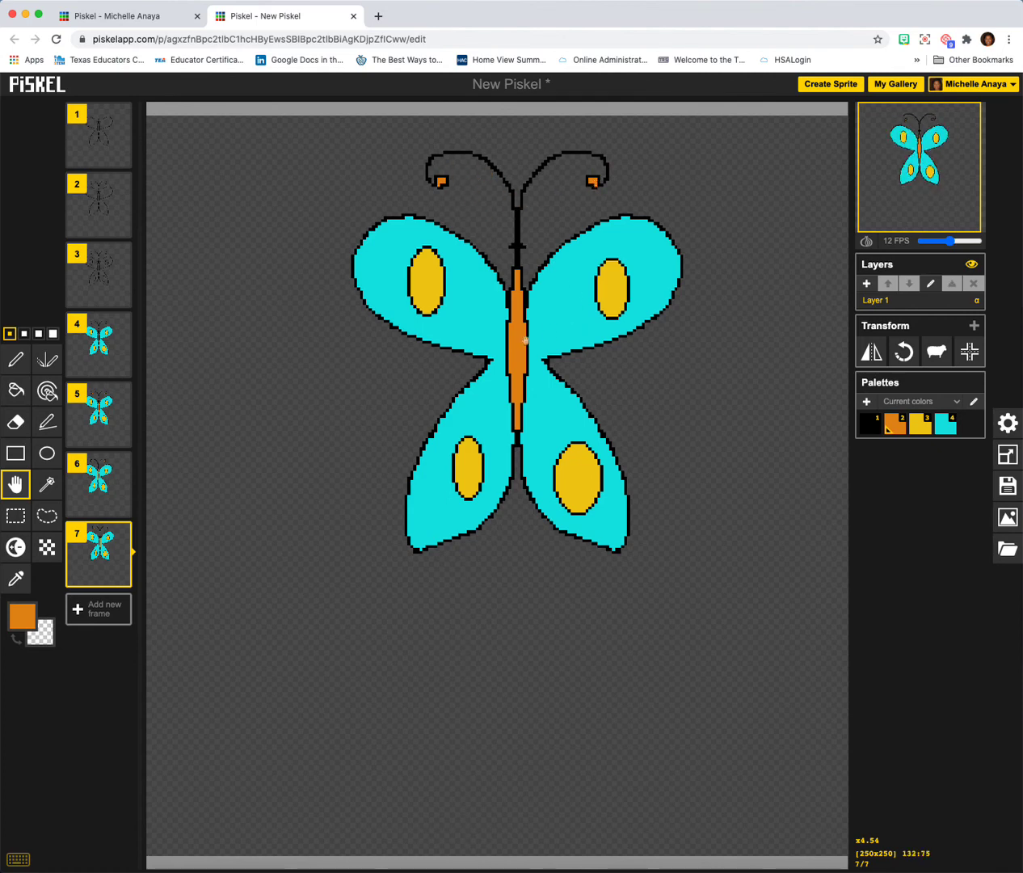
click(118, 574)
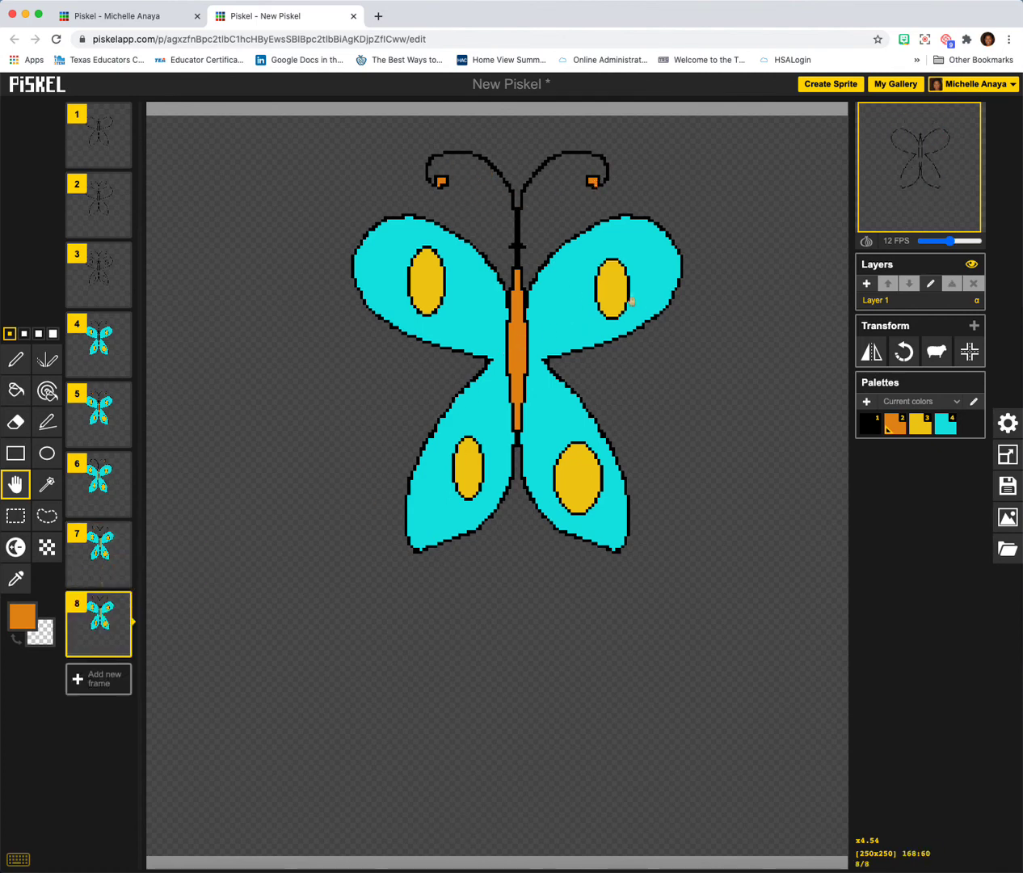
drag(614, 302, 671, 287)
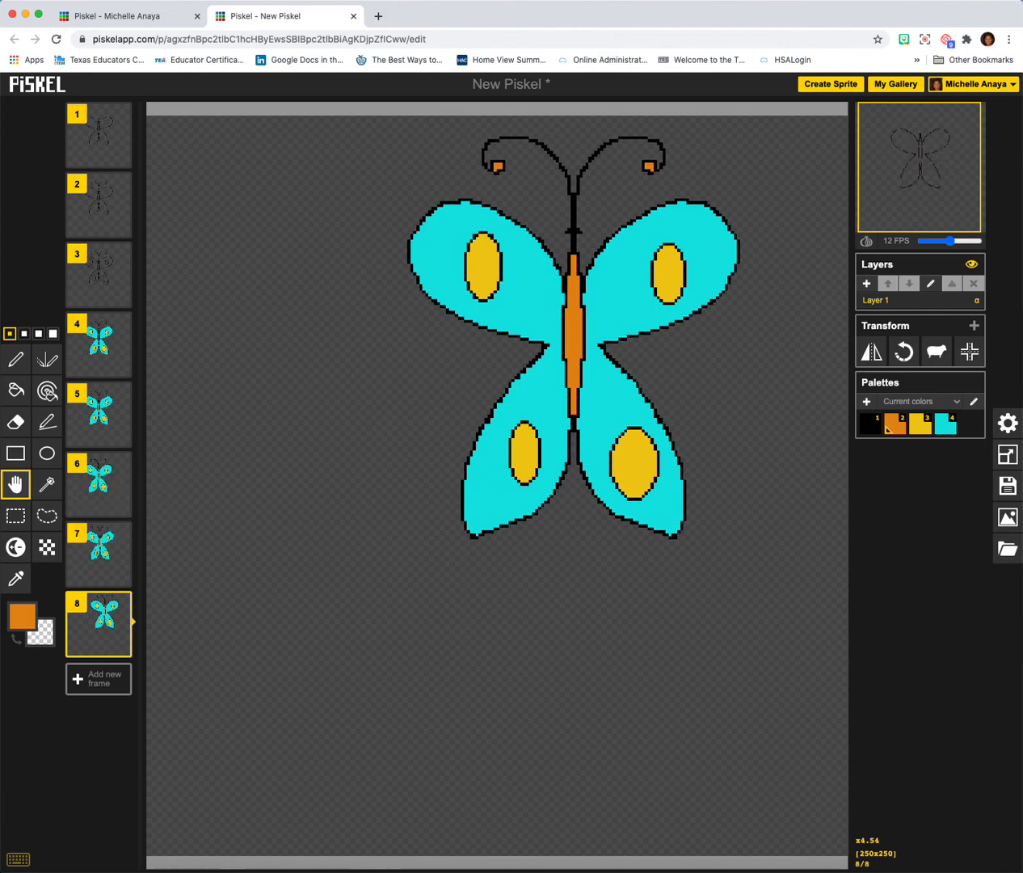
Create frames 9–11, moving the butterfly right-down, further right-down, then left-down
click(118, 644)
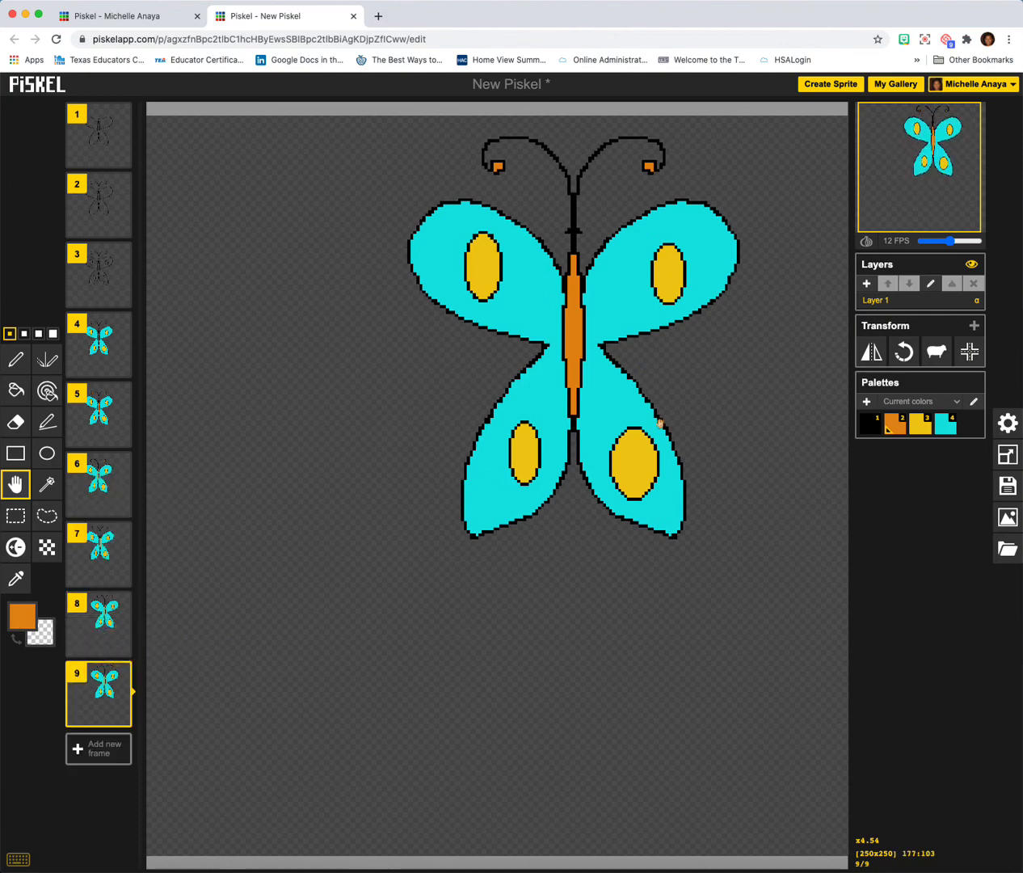
drag(638, 450, 697, 542)
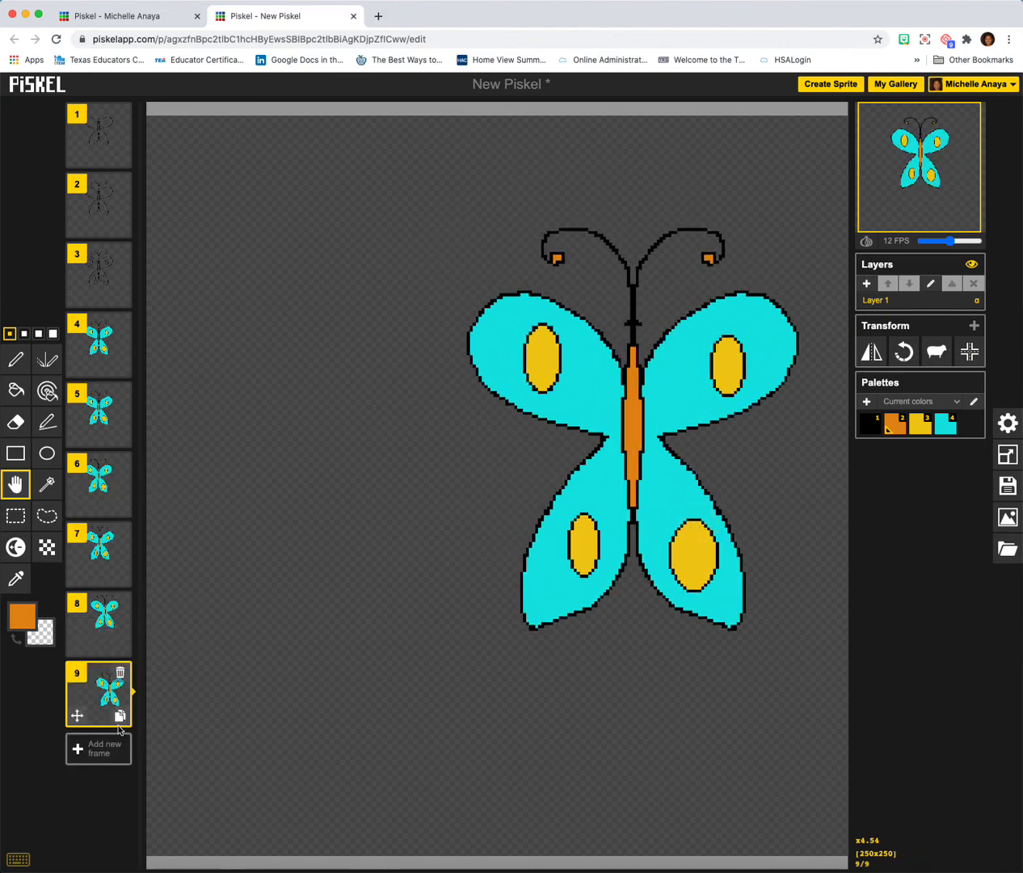
click(119, 716)
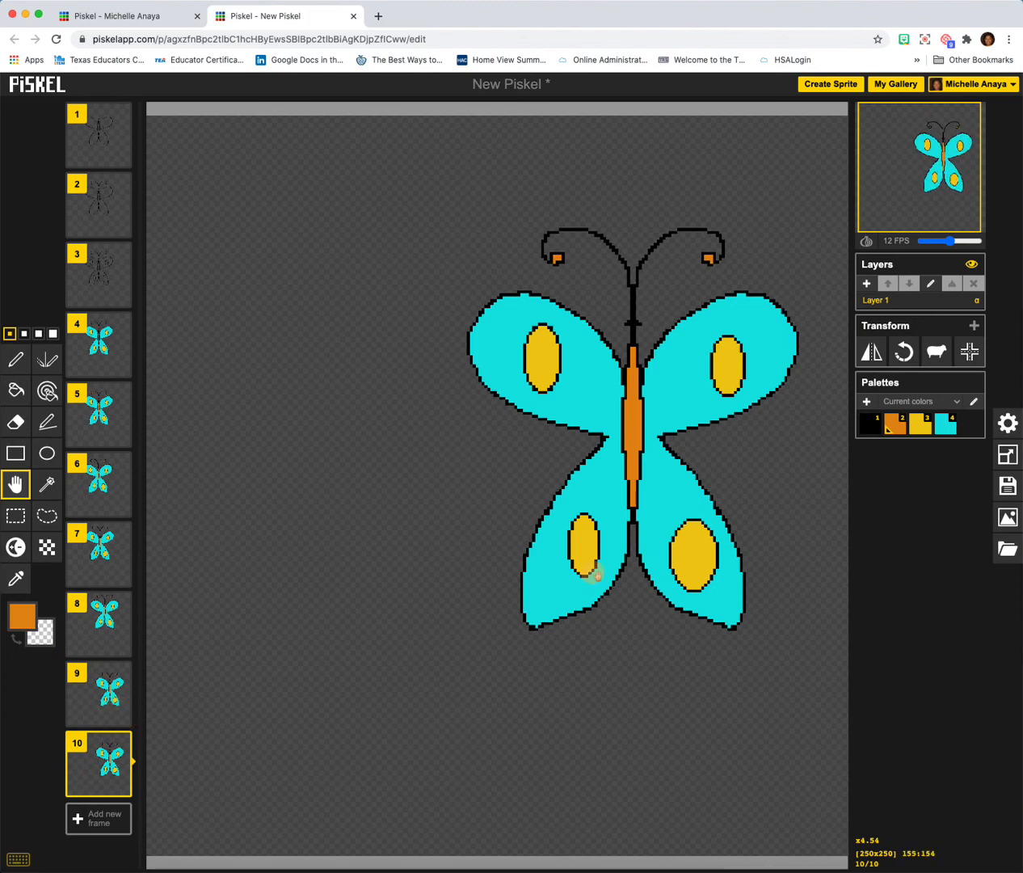
drag(594, 571, 655, 740)
click(119, 785)
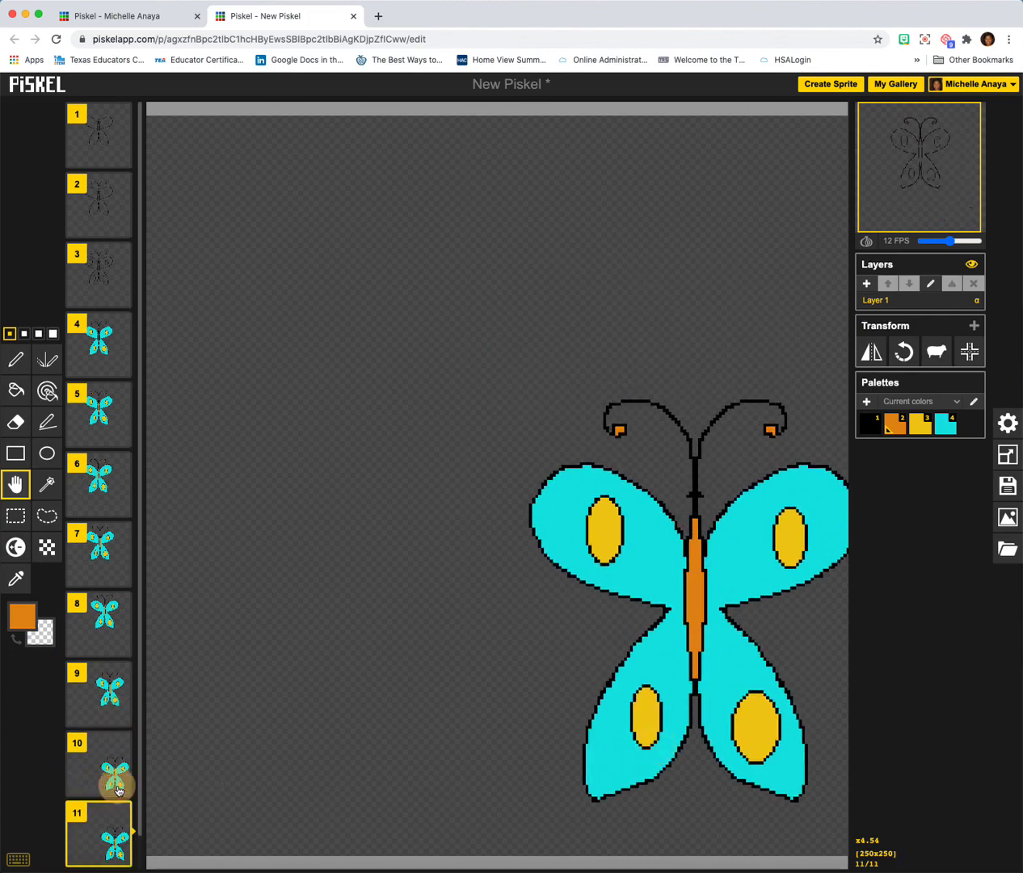
drag(637, 755, 363, 807)
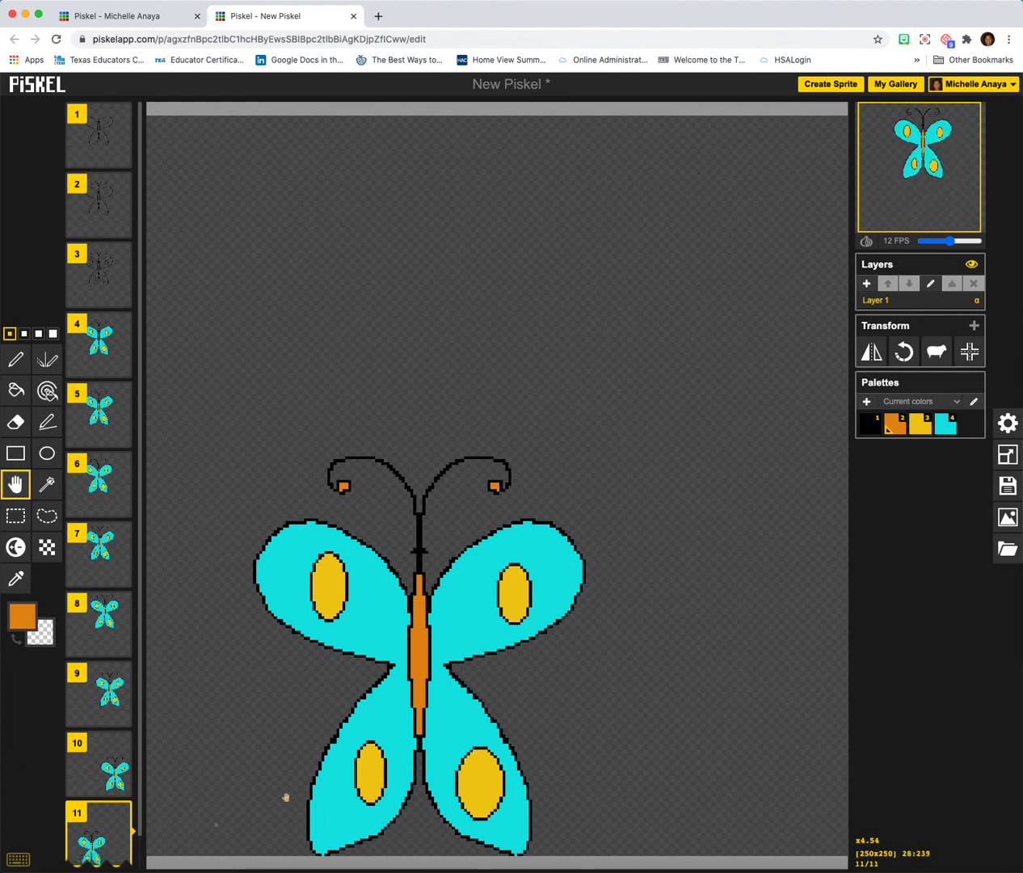
Retitle the sprite 'Fly' and save it to the online gallery
mouse_move(959, 219)
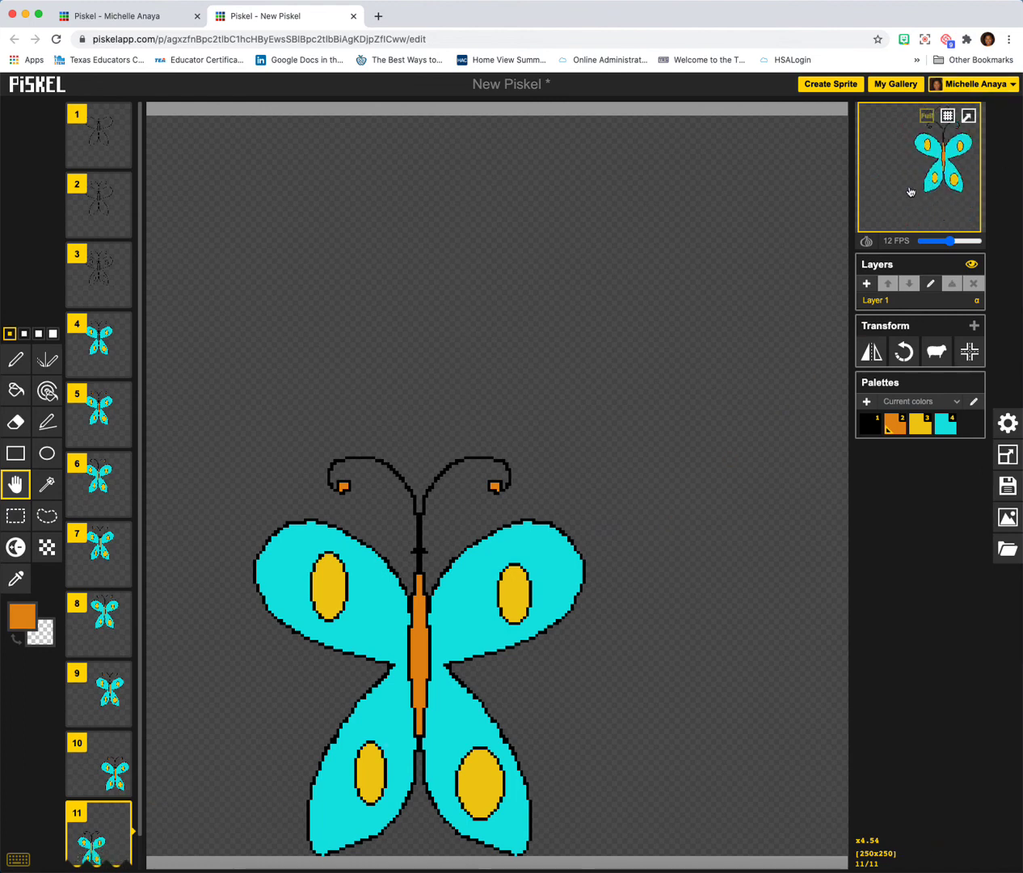
click(1009, 485)
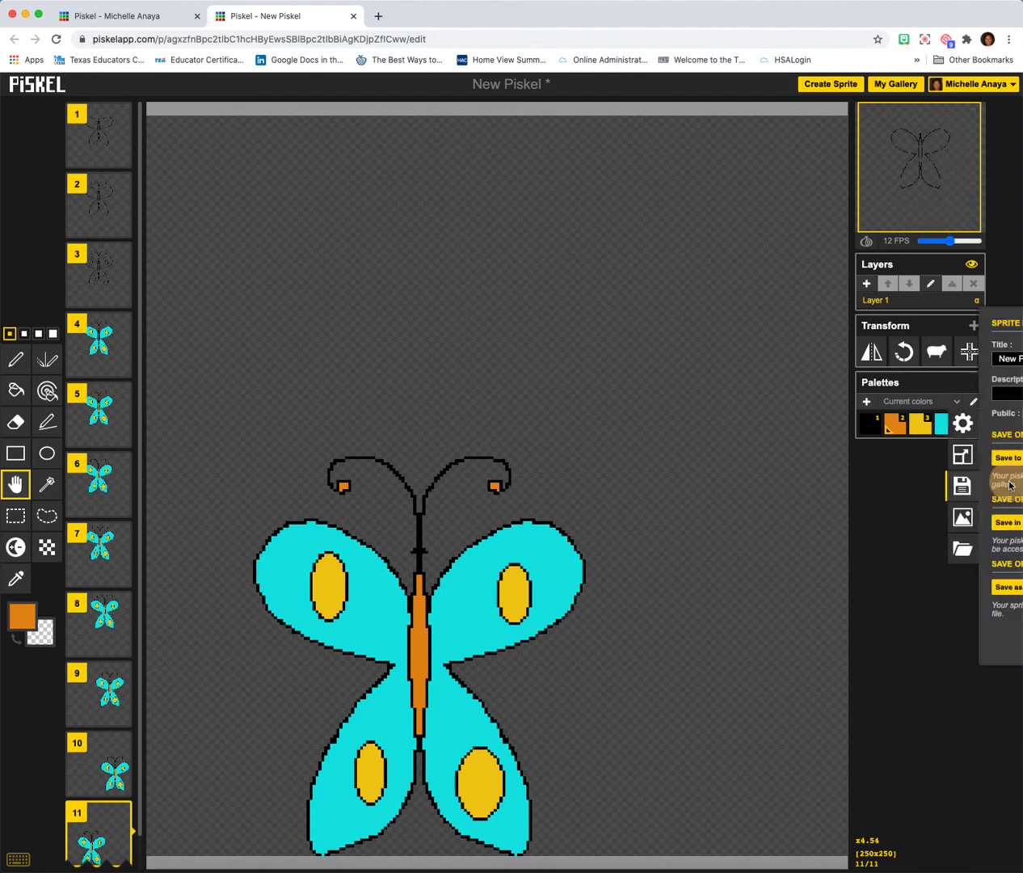
drag(909, 359, 850, 360)
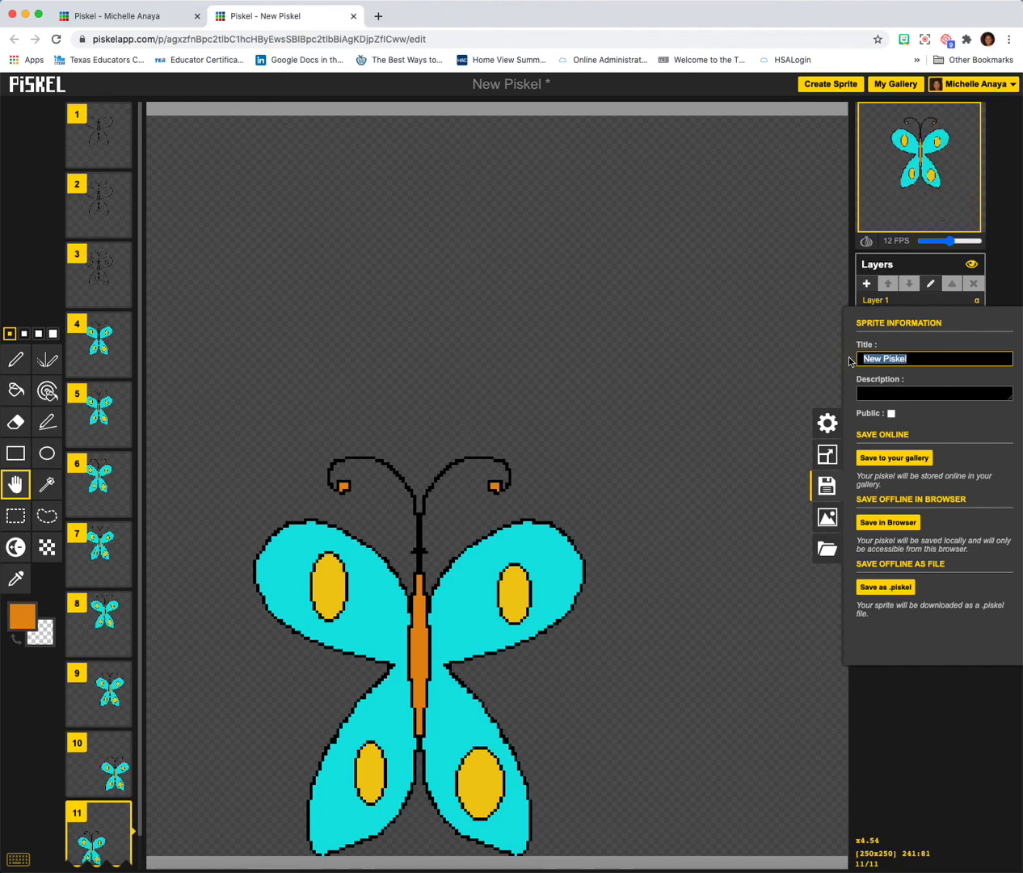
text(Fly)
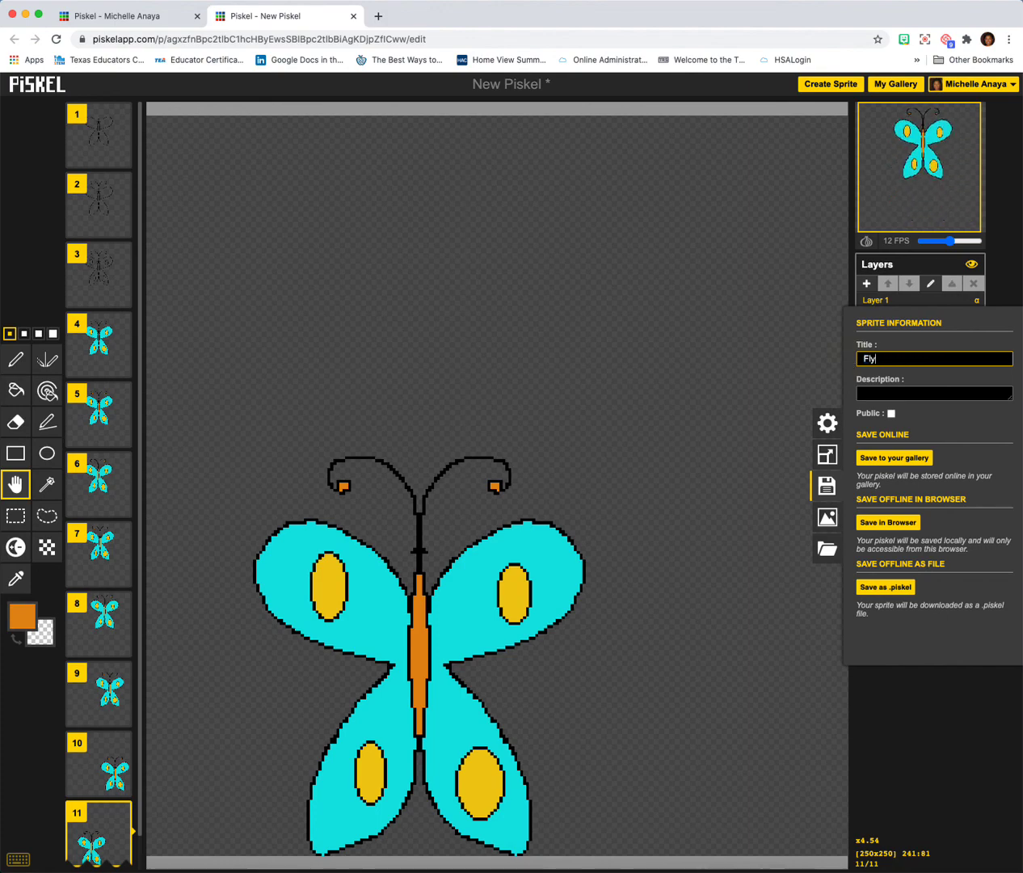
click(895, 458)
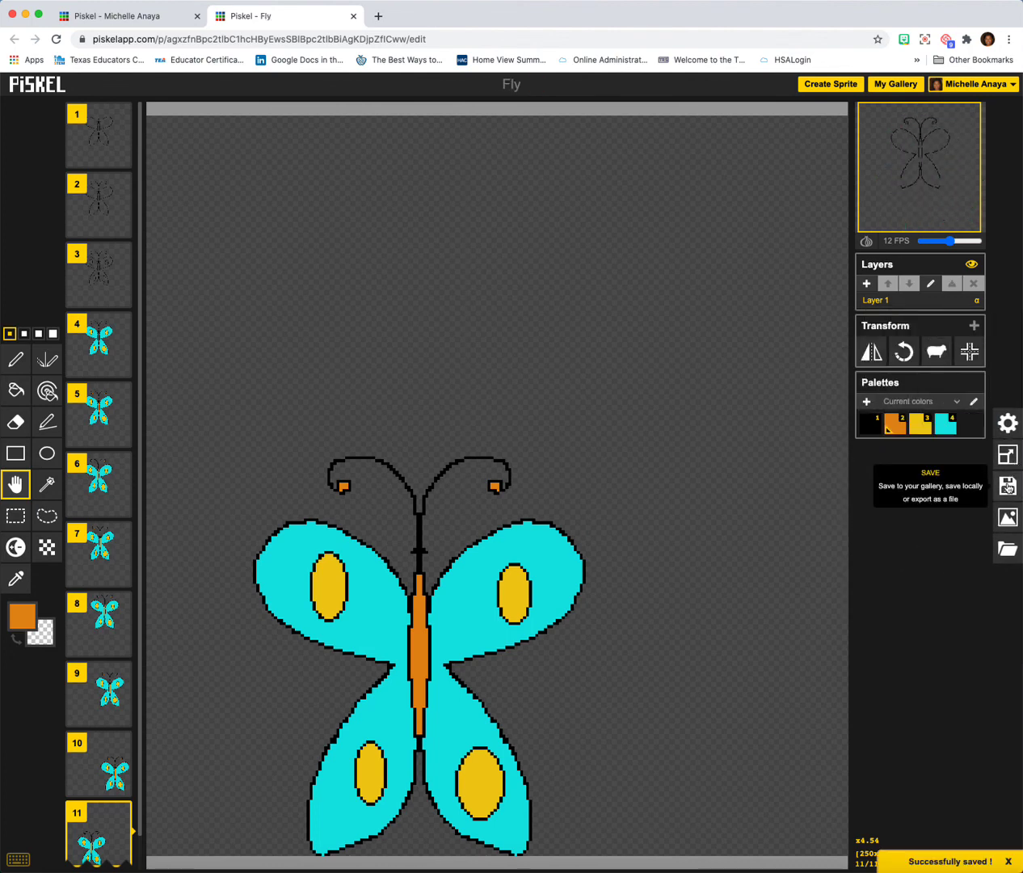
Set the GIF export scale to 5.0x (1250 × 1250, looping) and download Fly.gif
click(1007, 517)
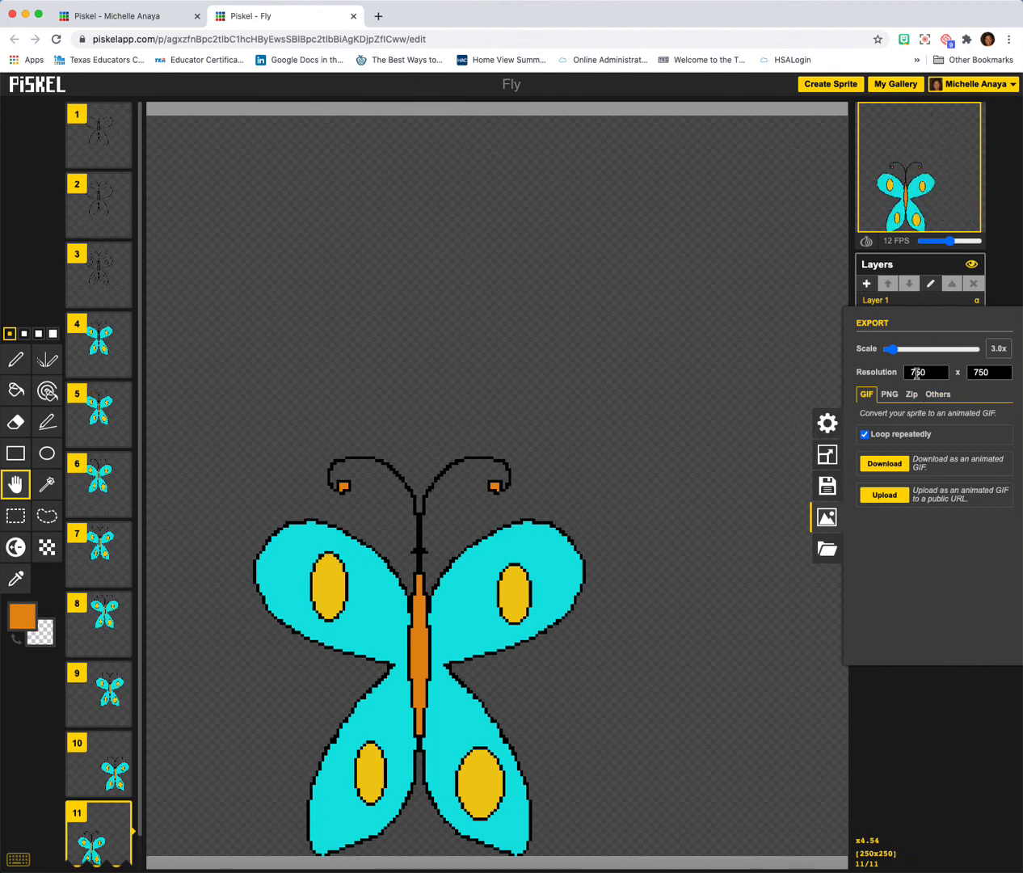
click(892, 354)
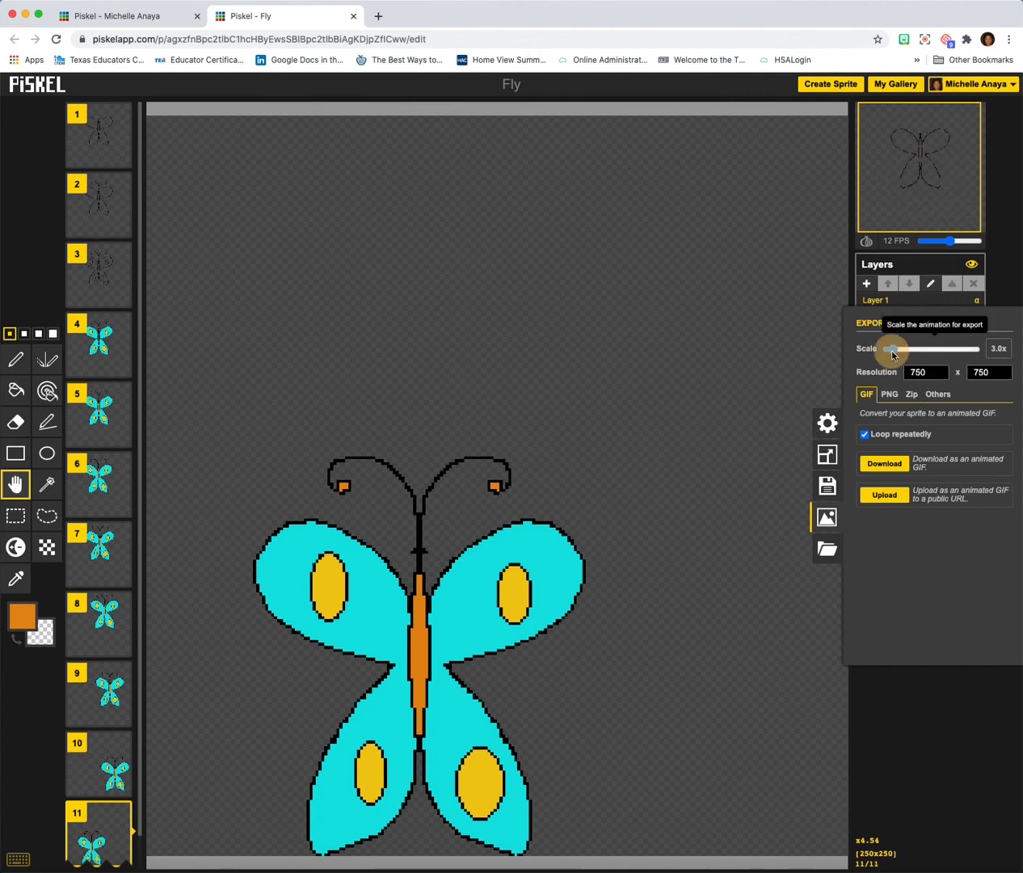
drag(893, 354, 934, 354)
drag(935, 354, 900, 356)
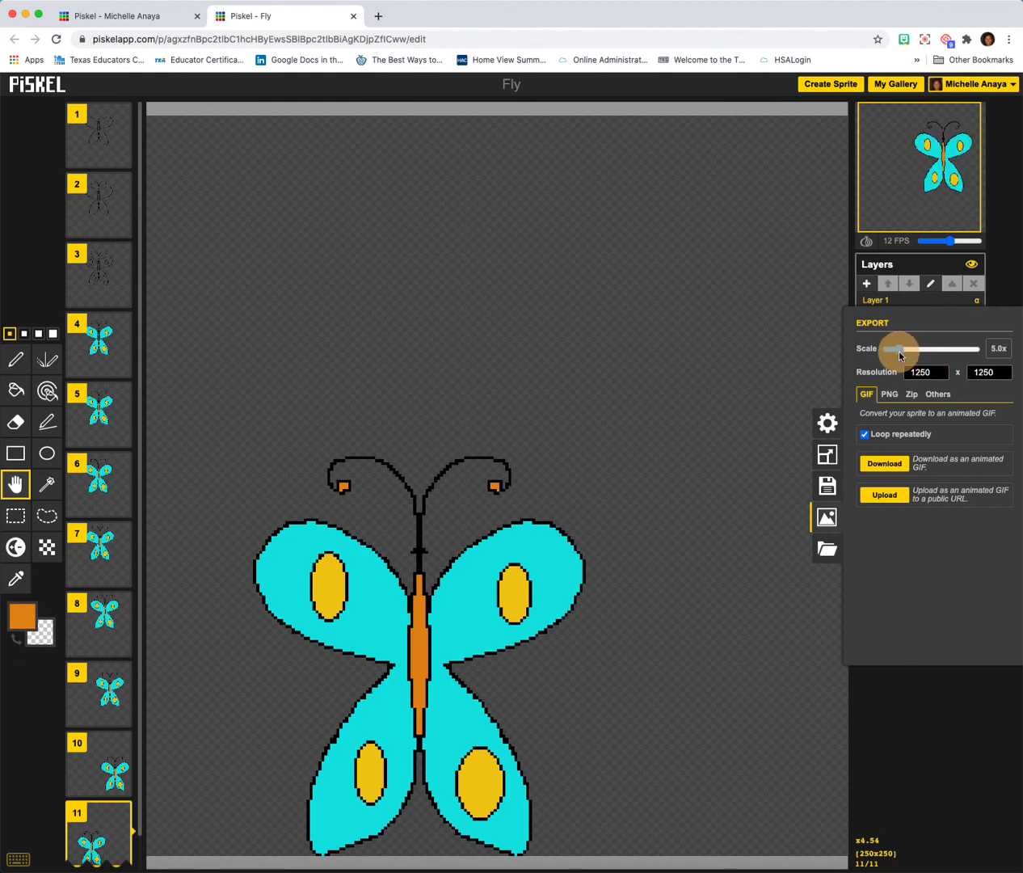
click(896, 468)
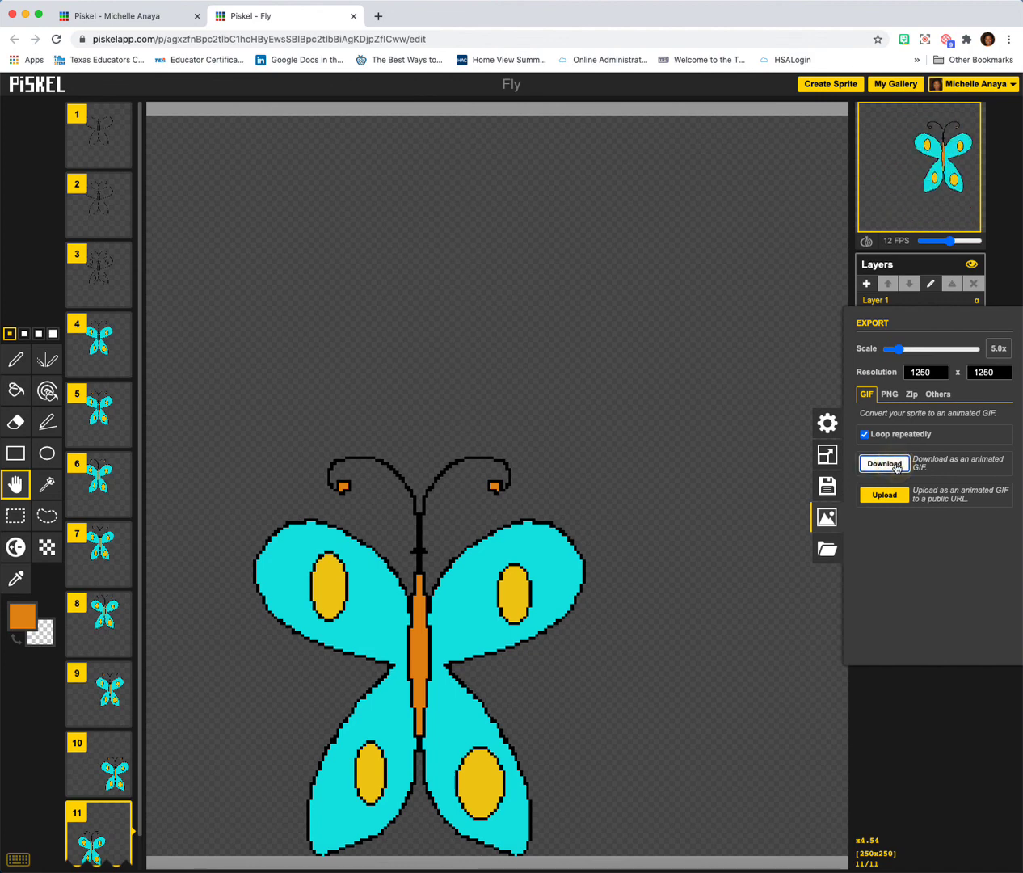